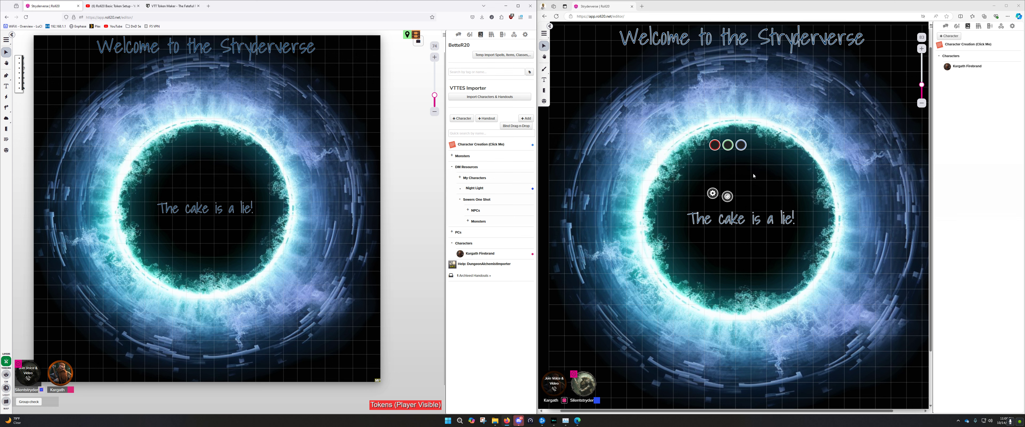
Place the Kargath Firebrand token on the player's map as a test, and delete it through the GM's map
click(759, 214)
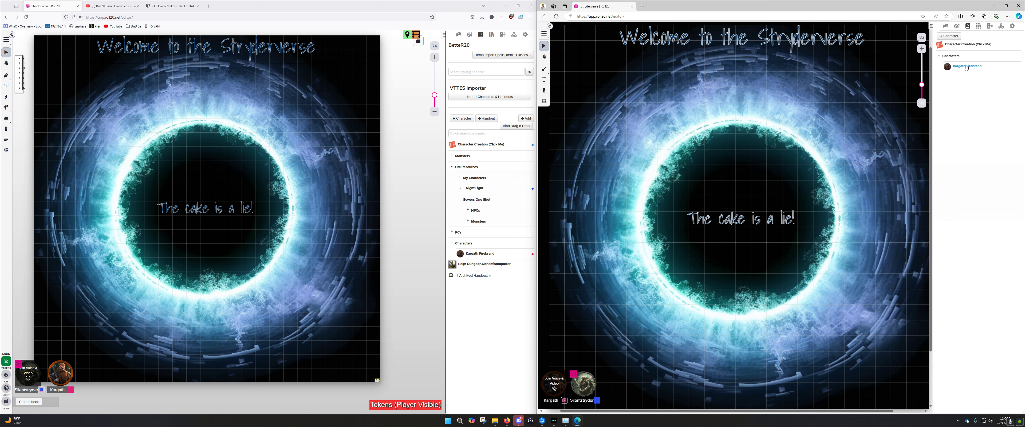
drag(966, 67, 728, 186)
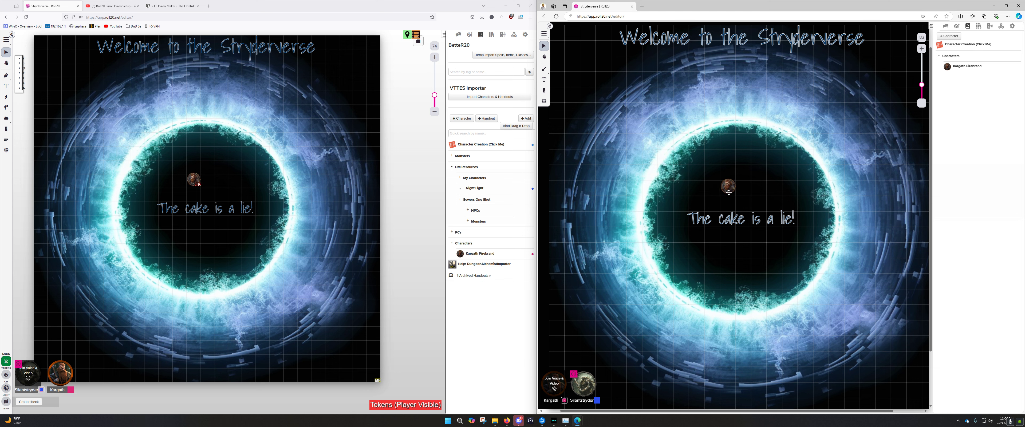
click(728, 193)
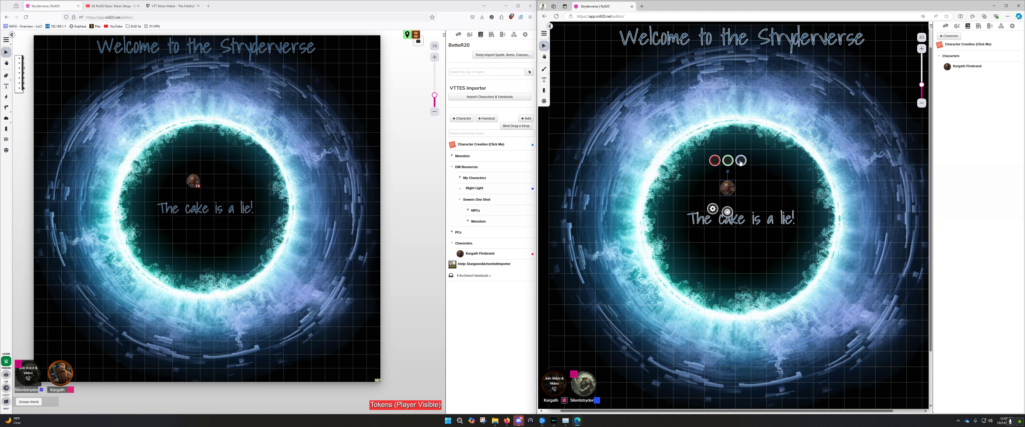
click(193, 182)
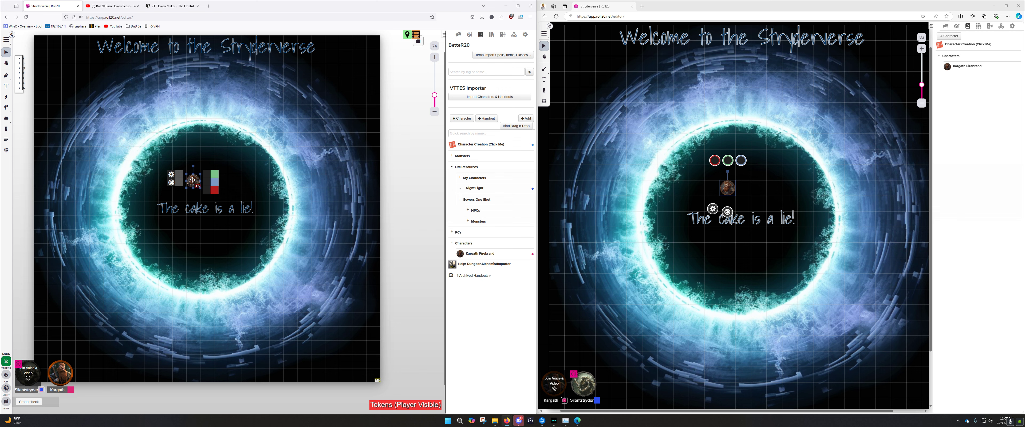
key(Delete)
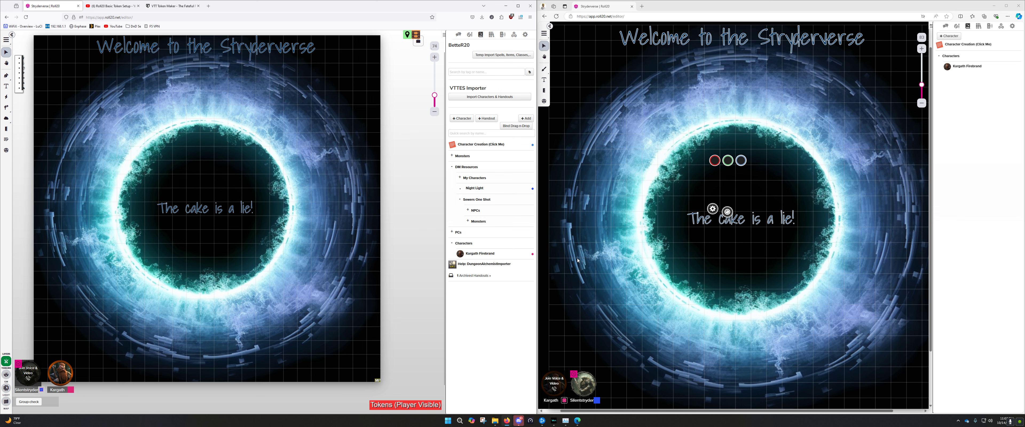
Open the general details of the default token settings for the Kargath Firebrand character
click(483, 253)
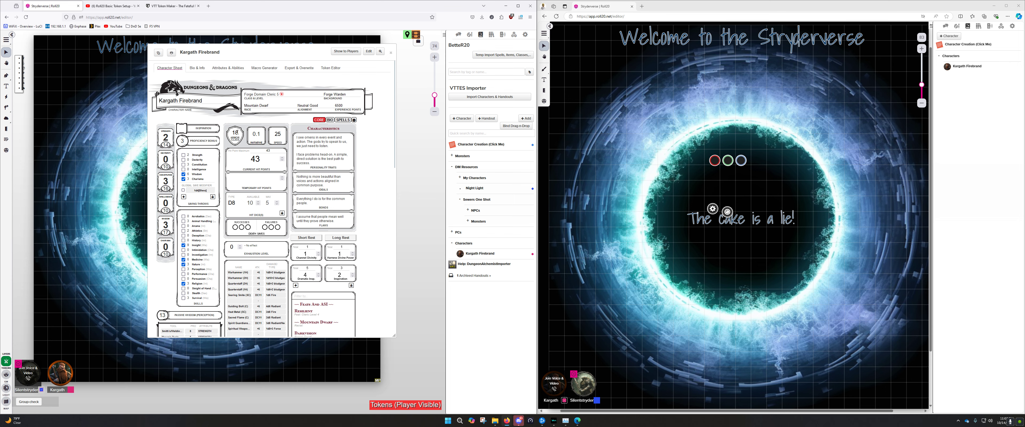
scroll(237, 135, down, 5)
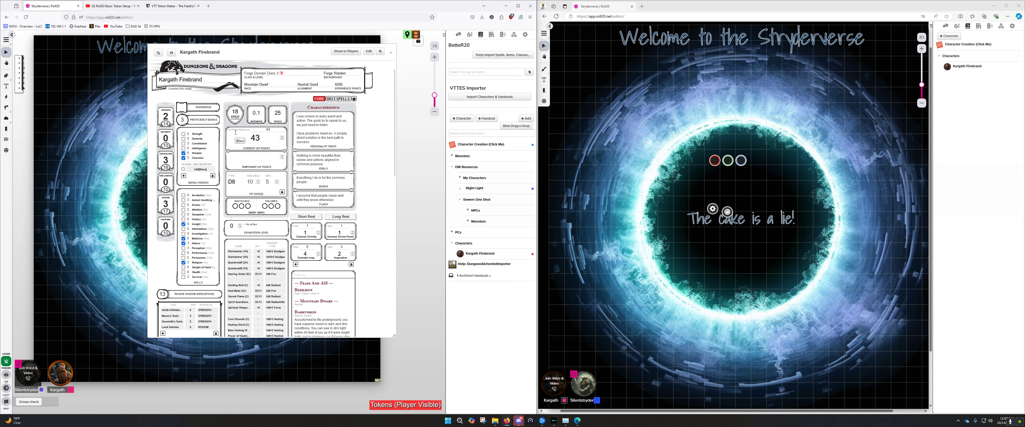
scroll(239, 135, down, 2)
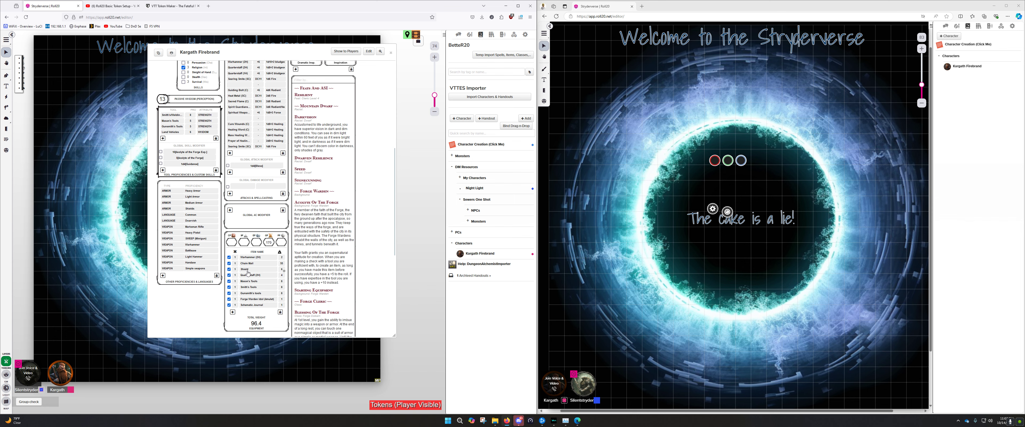
scroll(259, 254, up, 5)
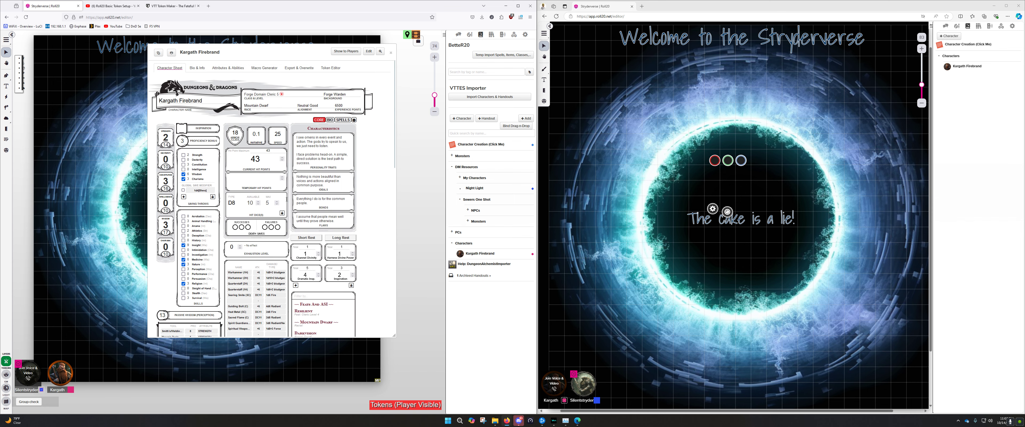
click(368, 51)
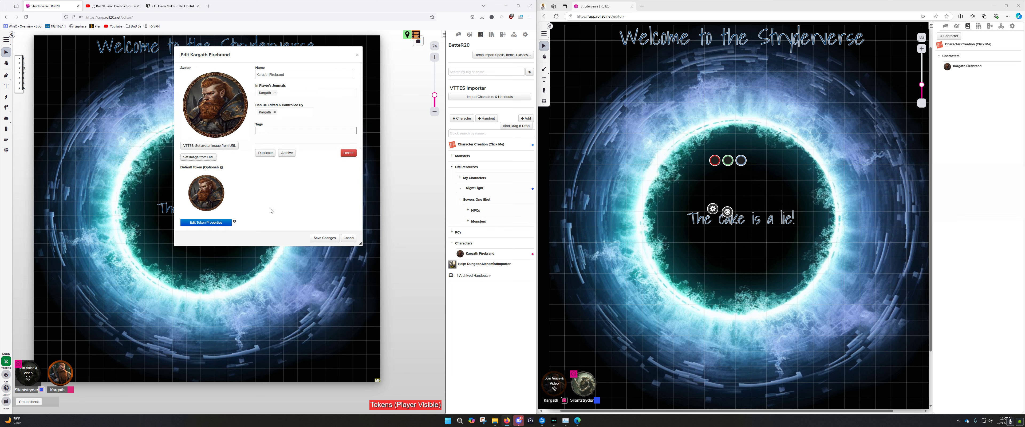
click(209, 224)
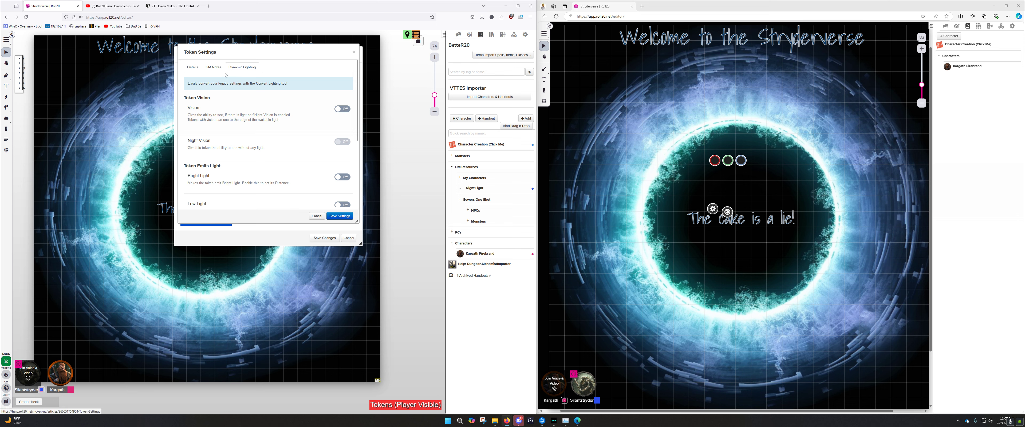
click(194, 68)
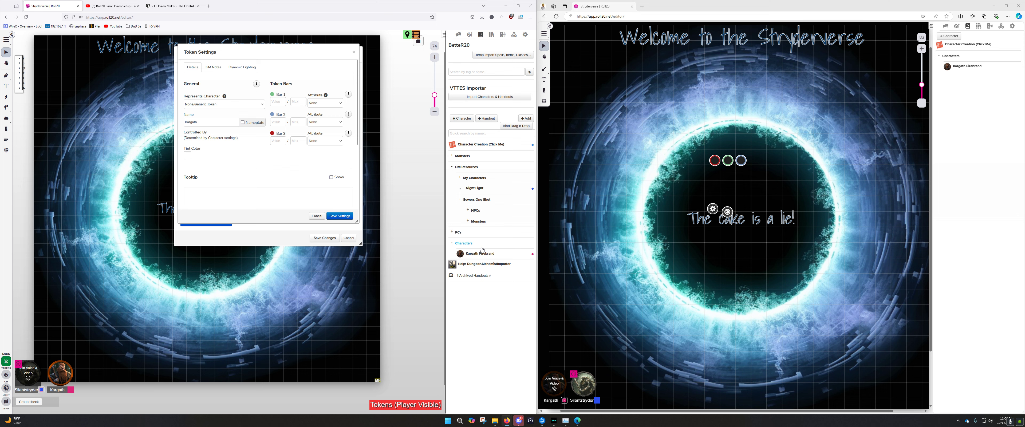
Make the token represent Kargath Firebrand with its nameplate enabled, and shorten the token name to Kargath
click(215, 104)
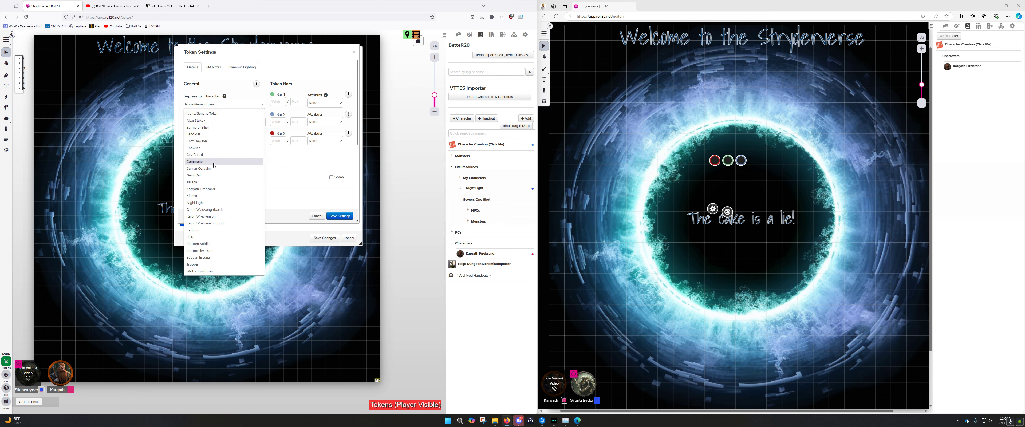
click(212, 189)
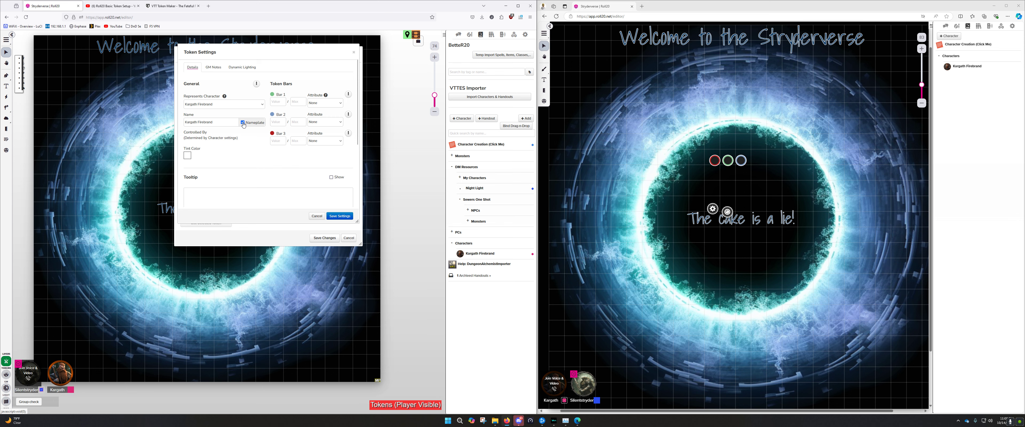
click(221, 122)
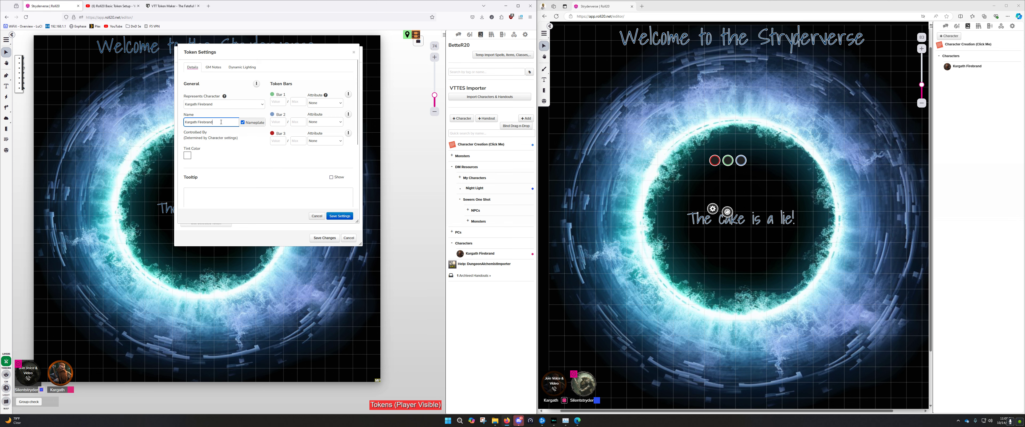
double_click(205, 122)
key(BackSpace)
click(553, 174)
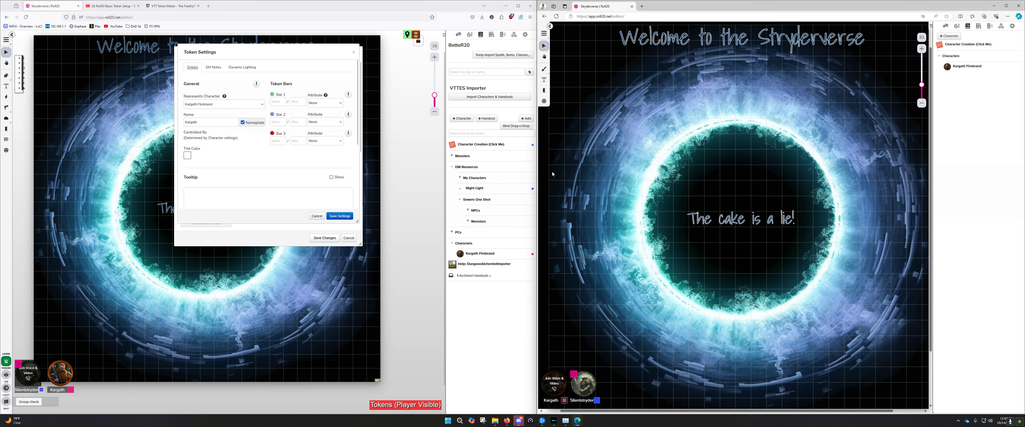
click(195, 123)
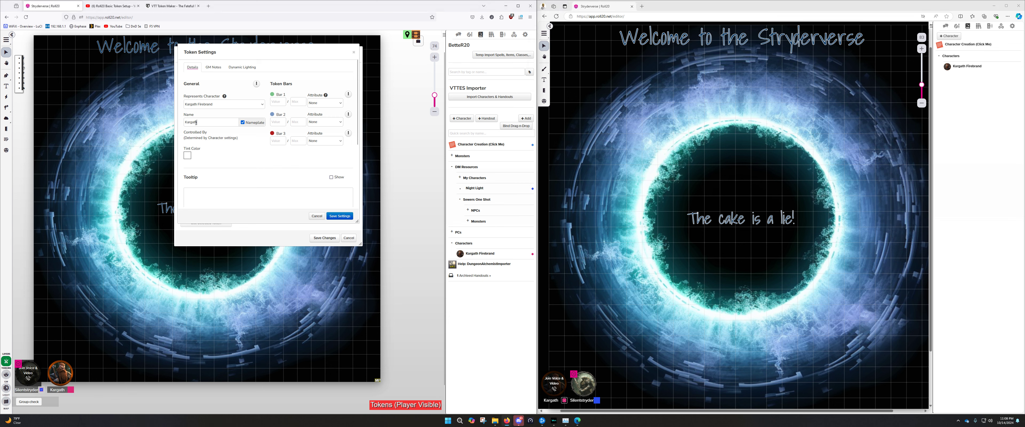
double_click(196, 122)
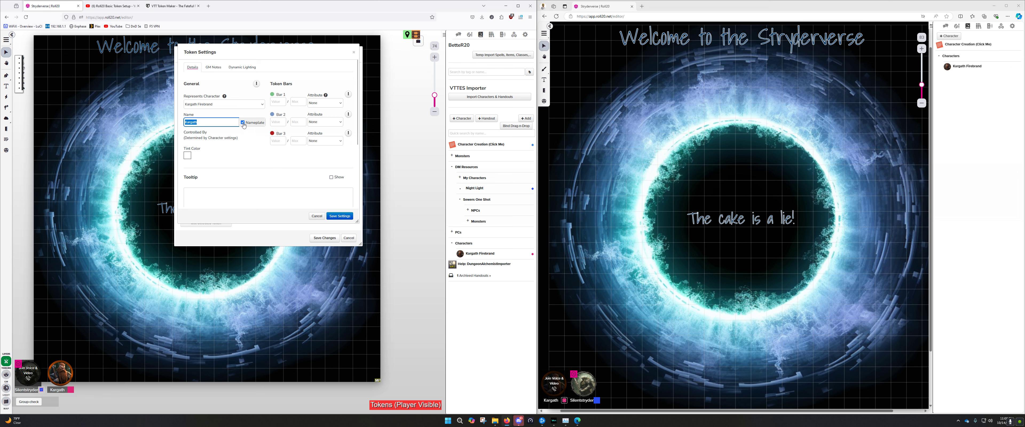
click(246, 146)
Link the token's Bar 1 to the hp attribute and Bar 2 to ac
click(322, 104)
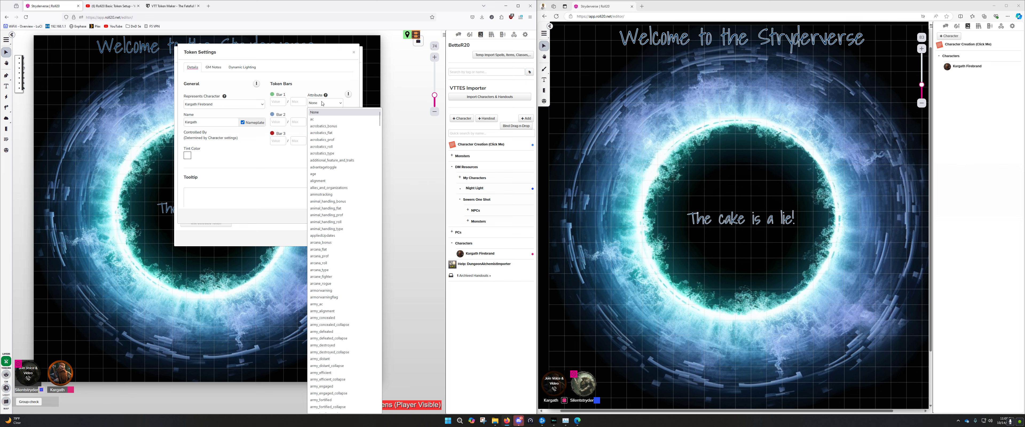
text(hp)
key(Return)
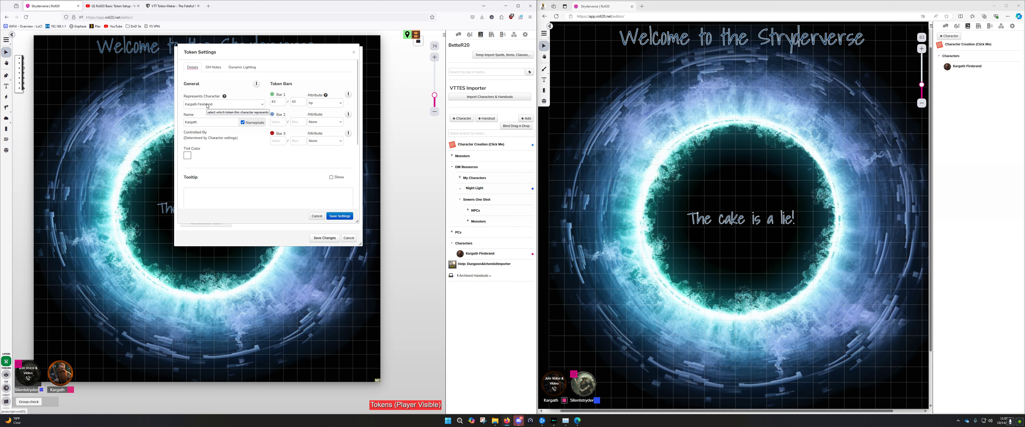
click(316, 123)
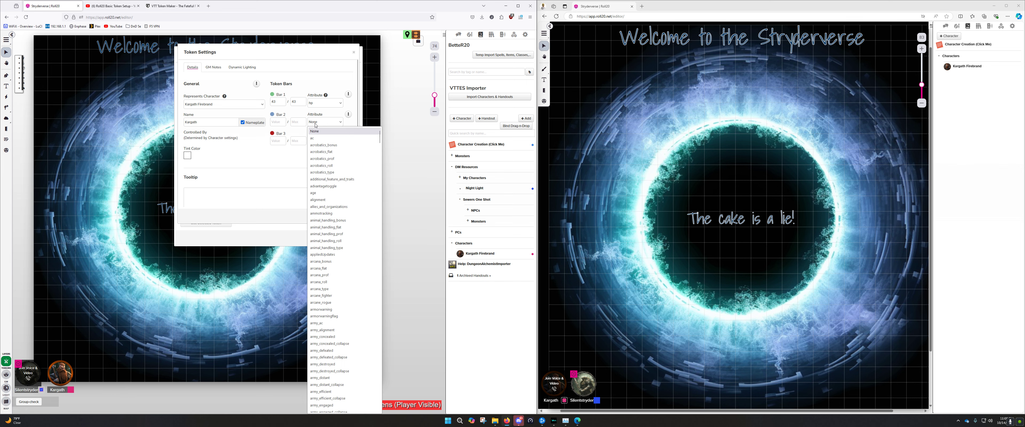
click(321, 139)
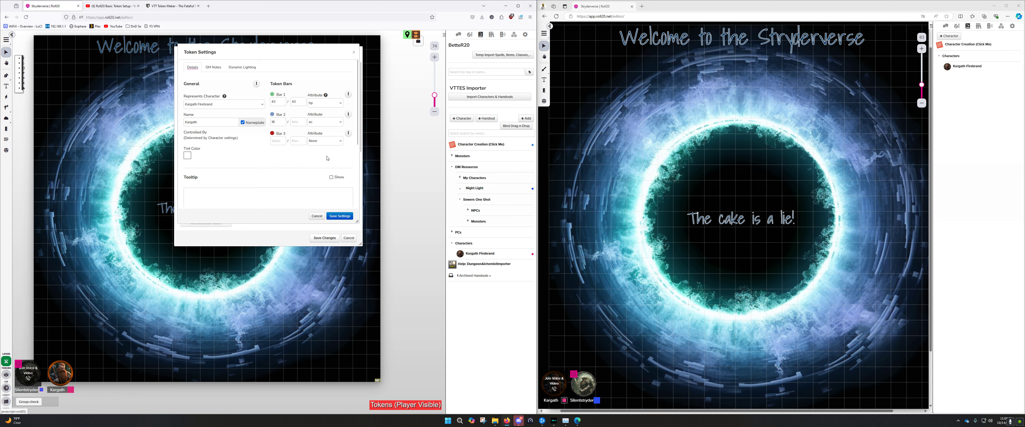
Try hp_temp and passive_wisdom in turn as the attribute linked to the token's Bar 3
click(328, 141)
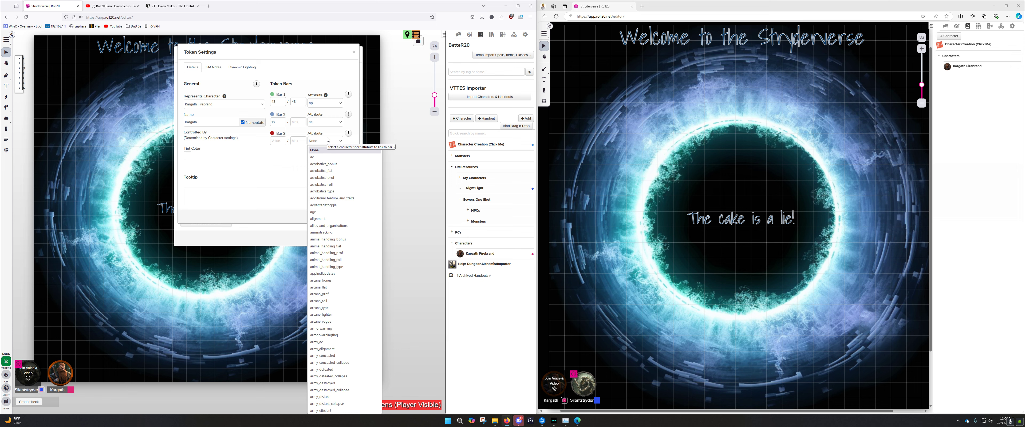
text(hp)
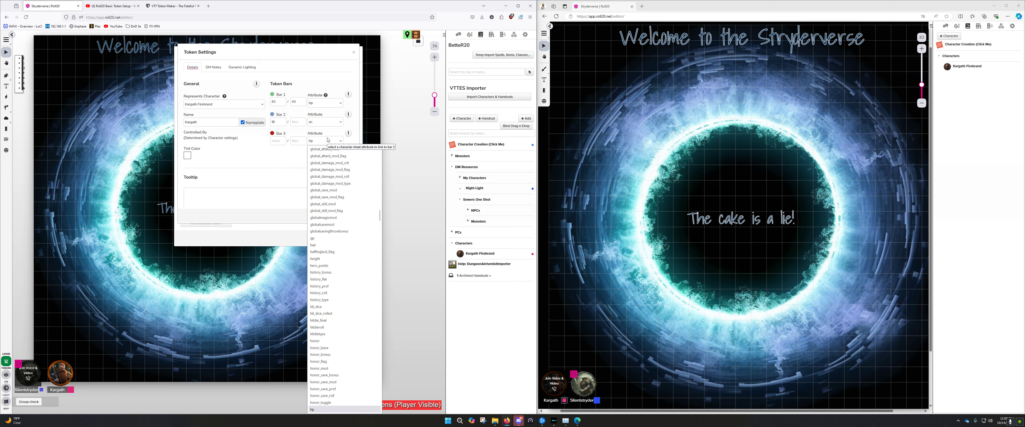
scroll(346, 309, down, 2)
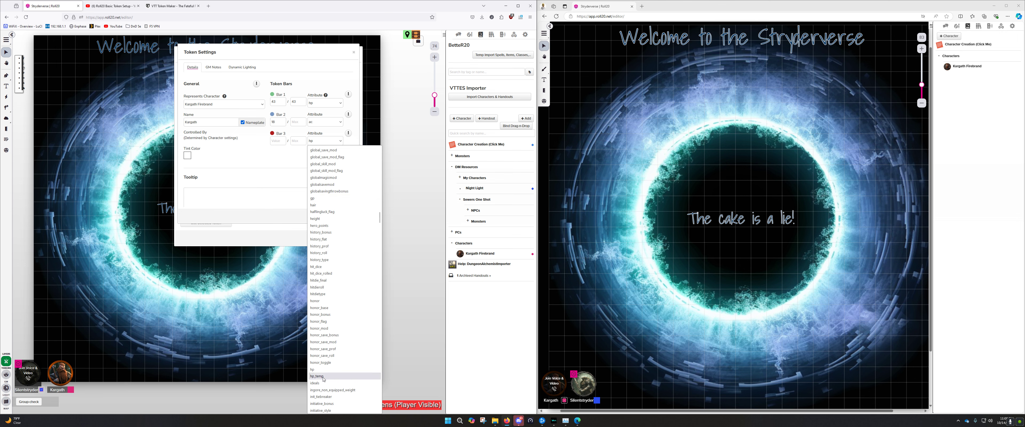
click(332, 377)
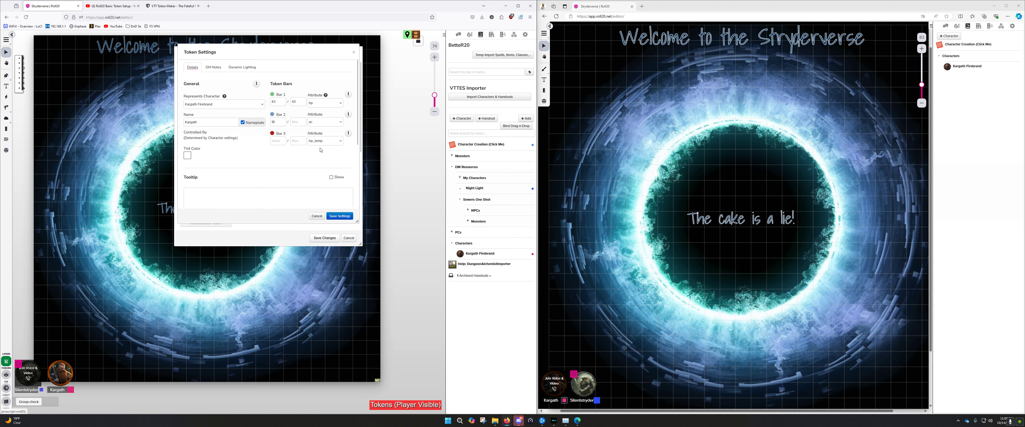
click(329, 141)
key(p)
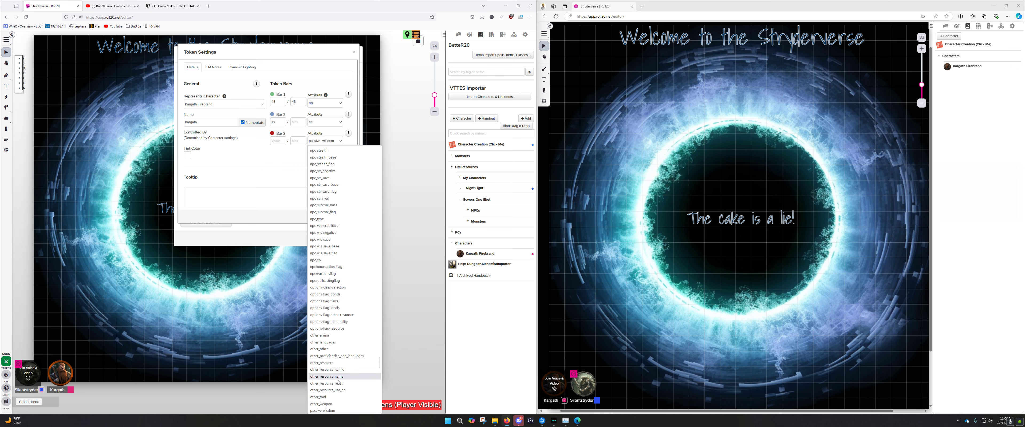
click(338, 409)
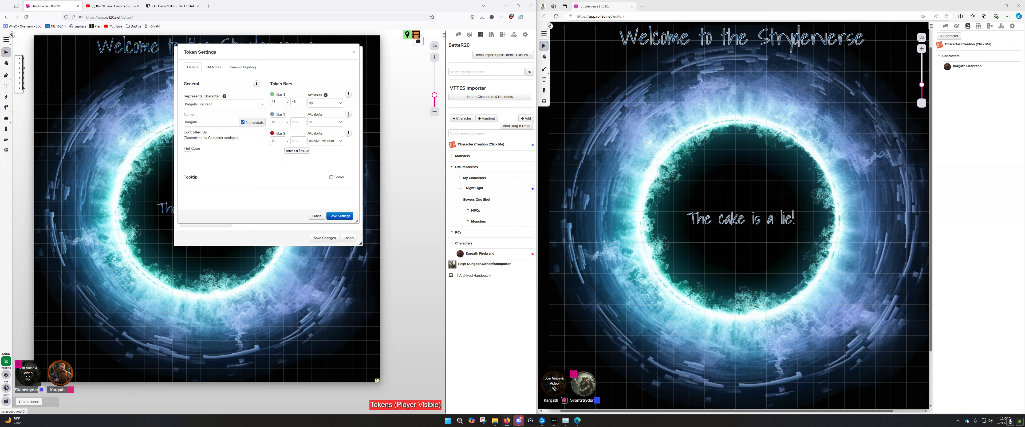
Link the token's Bar 3 to the hp_temp attribute
click(336, 143)
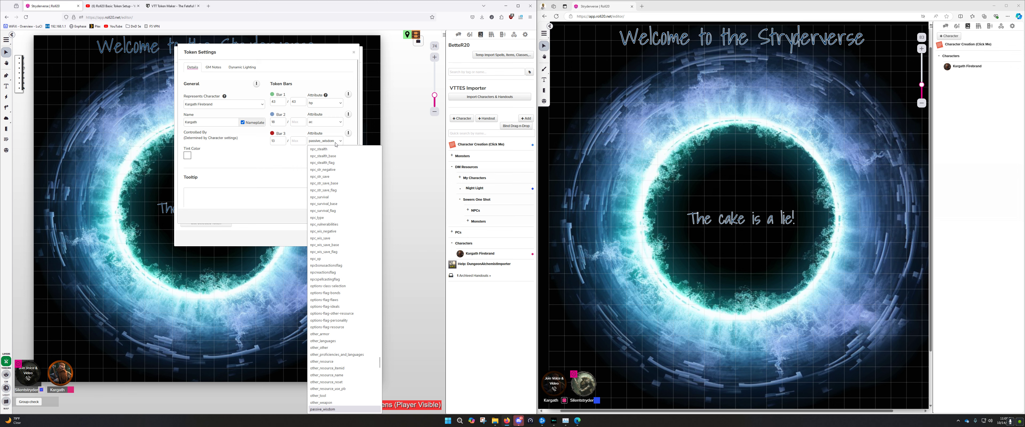
text(hp)
key(Down)
key(Return)
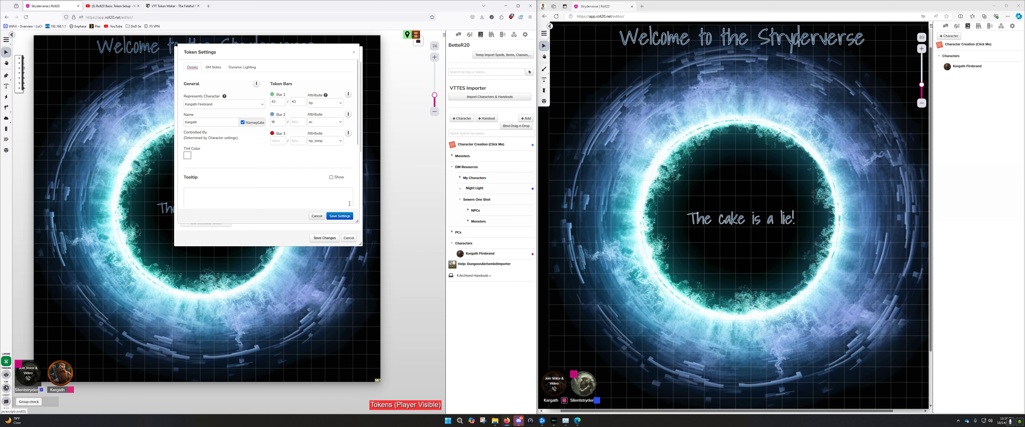
Save the token settings and the character changes, and close the Kargath Firebrand character sheet
click(347, 218)
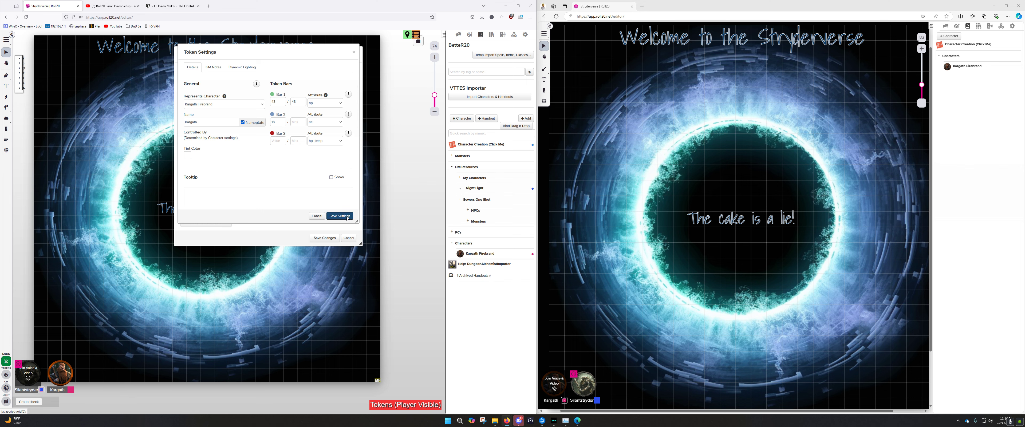
click(324, 238)
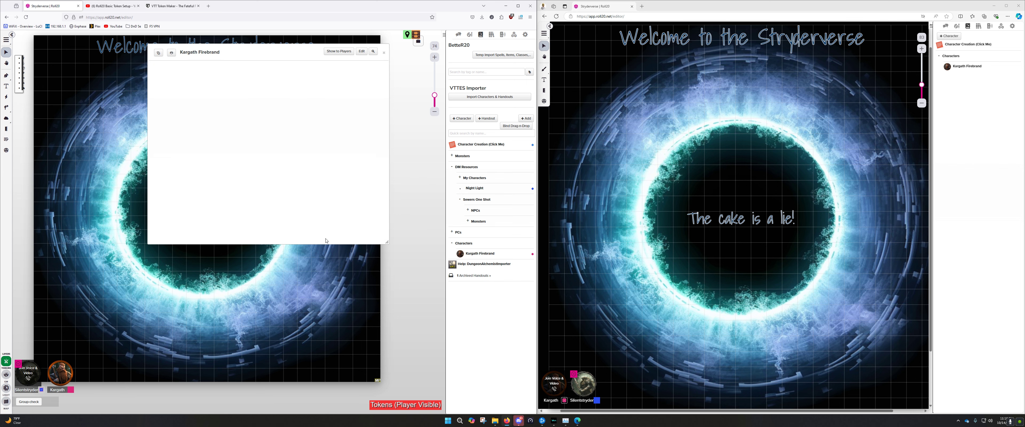
click(384, 53)
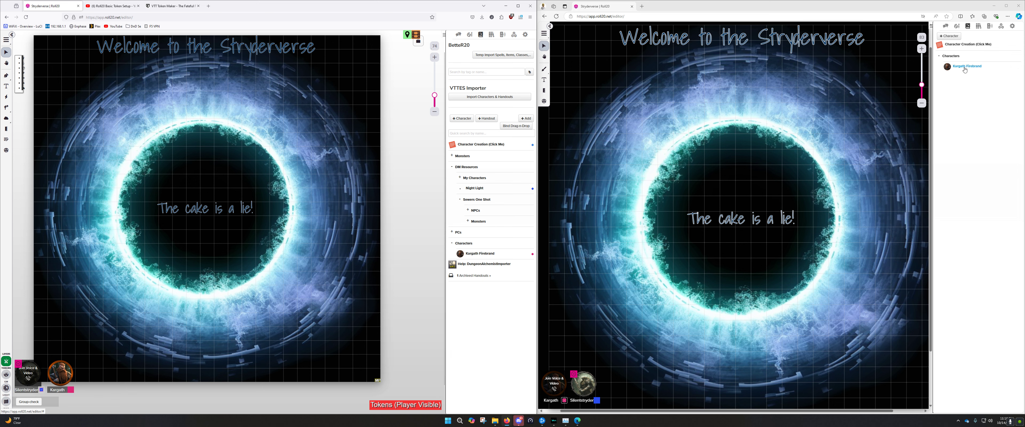
Place the Kargath Firebrand token on the player's map above the text "The cake is a lie!"
drag(963, 67, 743, 187)
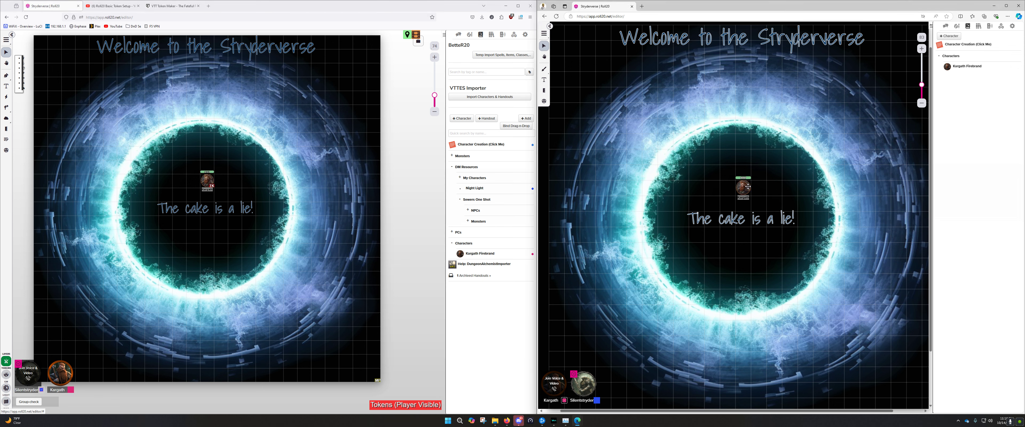
scroll(752, 191, up, 4)
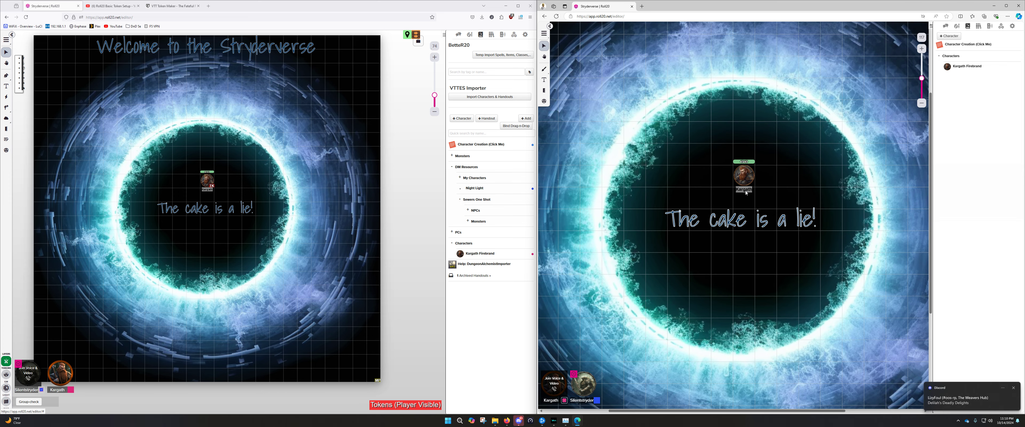
Set the HP value of the Kargath token on the player's map to 37 and back to 43
click(744, 175)
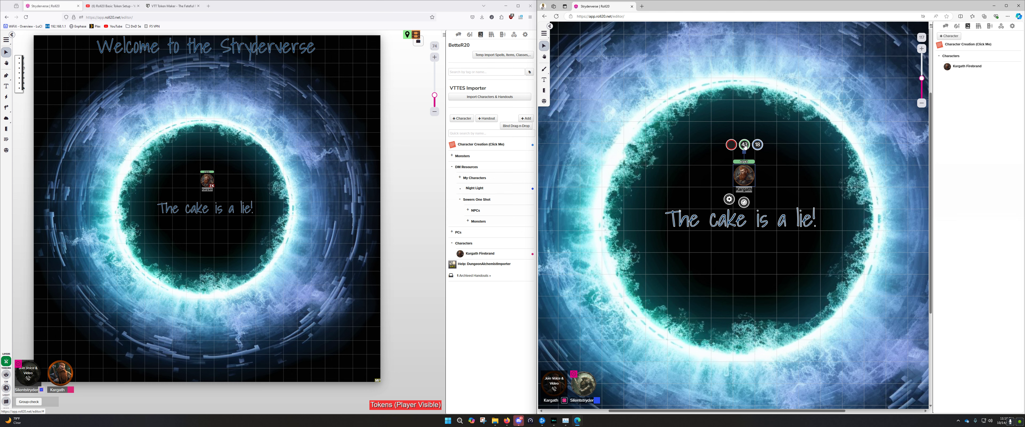
click(745, 146)
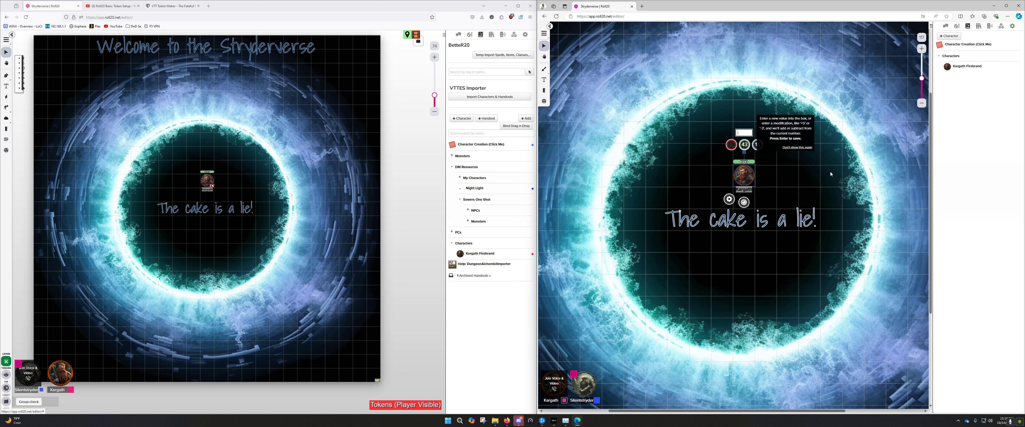
key(Return)
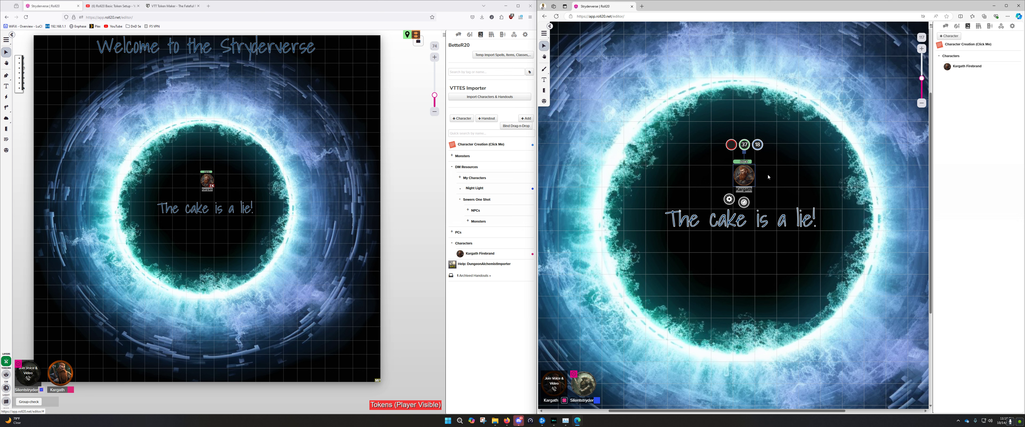
click(750, 146)
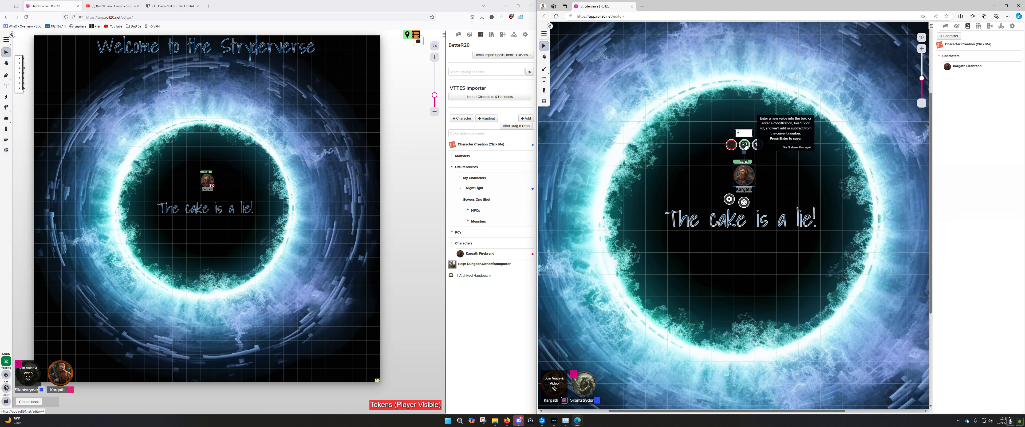
key(Return)
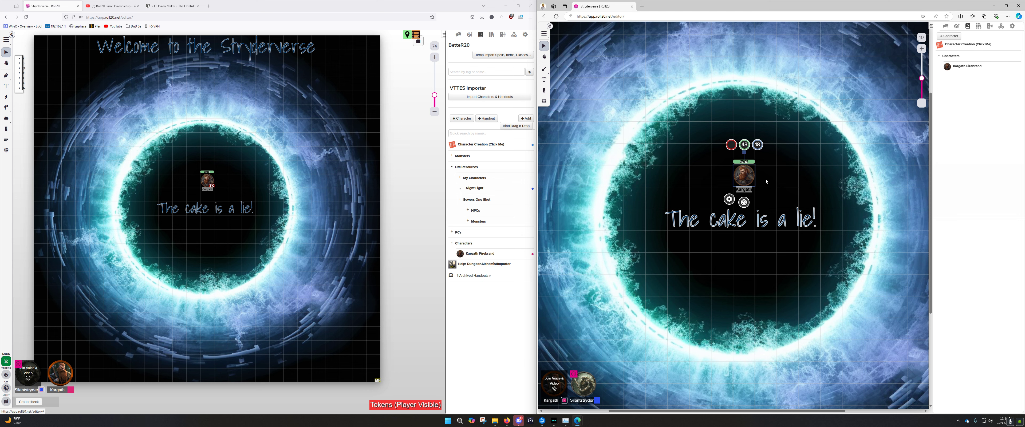
Adjust the Kargath token's HP by -20 and by +20 on the player's map, and deselect the token
click(745, 145)
text(-)
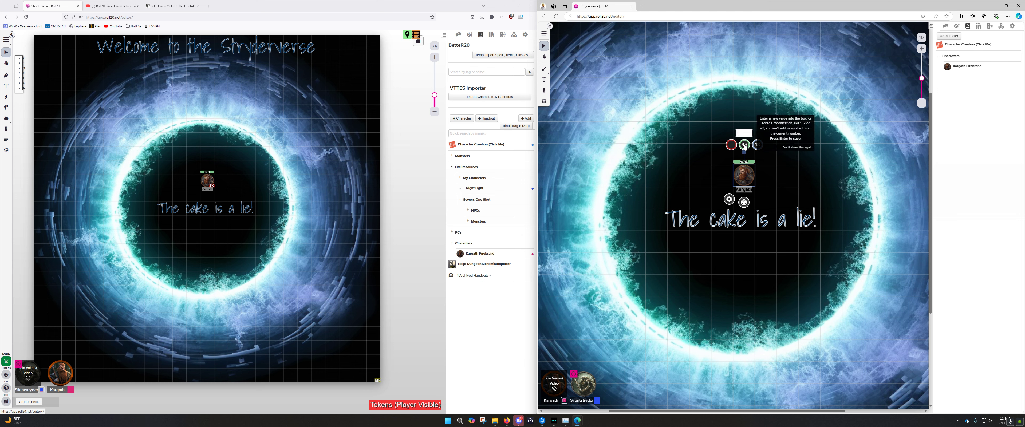
text(20)
key(Return)
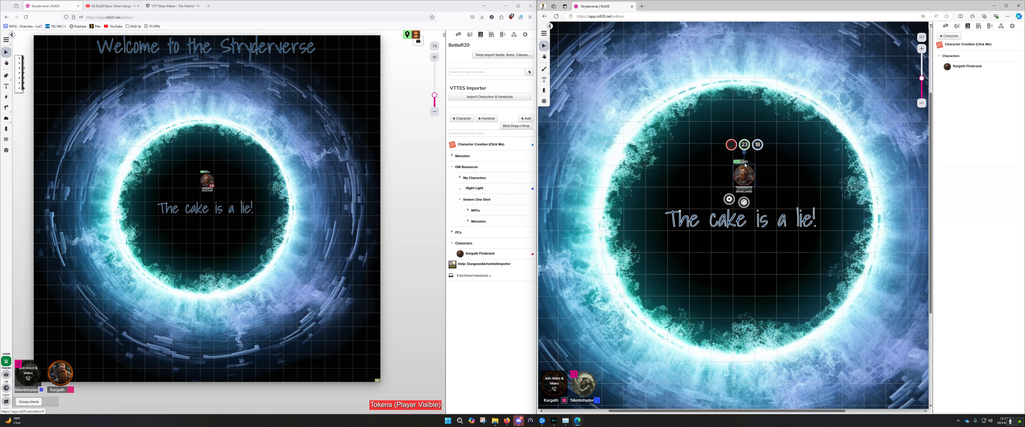
click(746, 146)
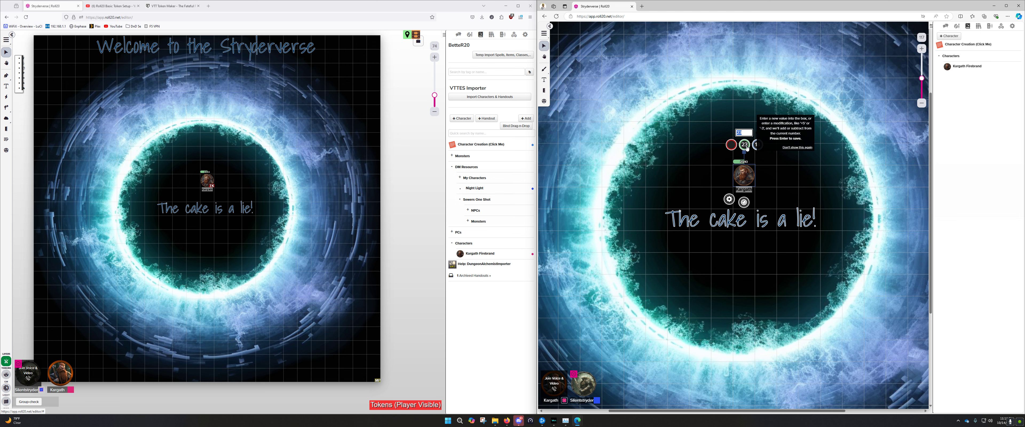
text(+20)
key(Return)
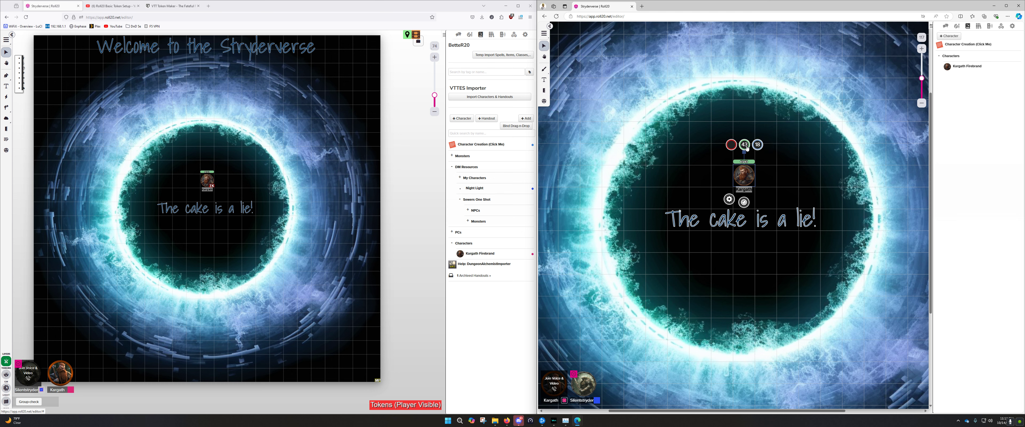
click(790, 178)
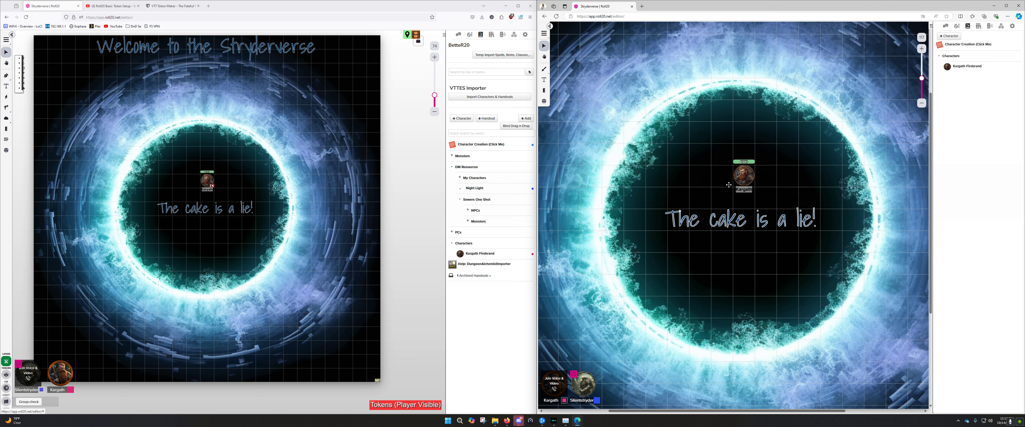
Move the players from the Home Page to the Vision Test page and show that page in the GM view
click(416, 35)
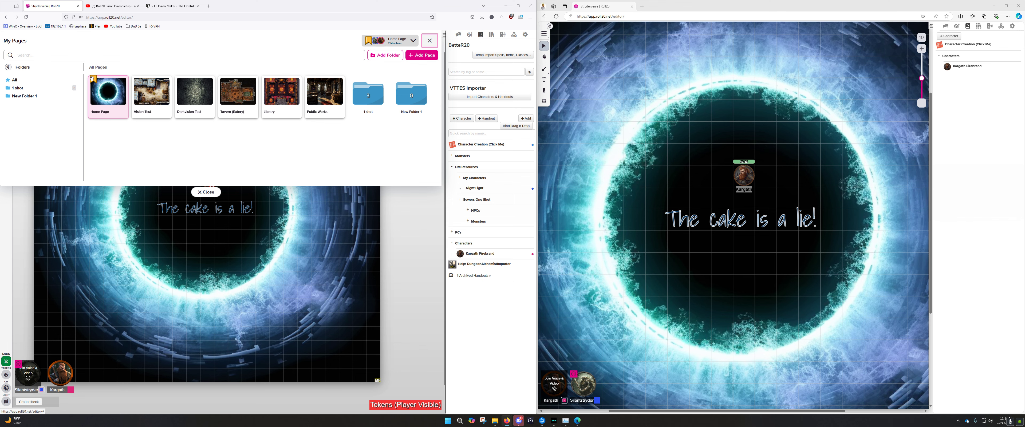
drag(94, 78, 136, 79)
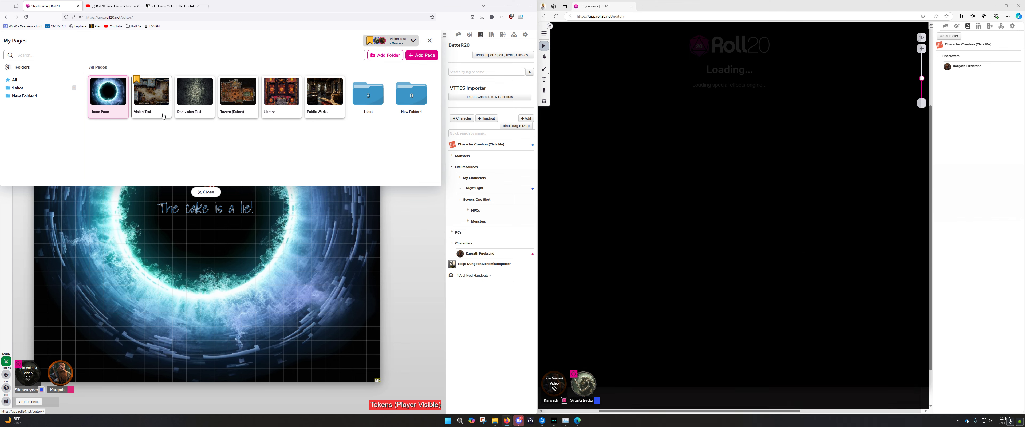
click(211, 193)
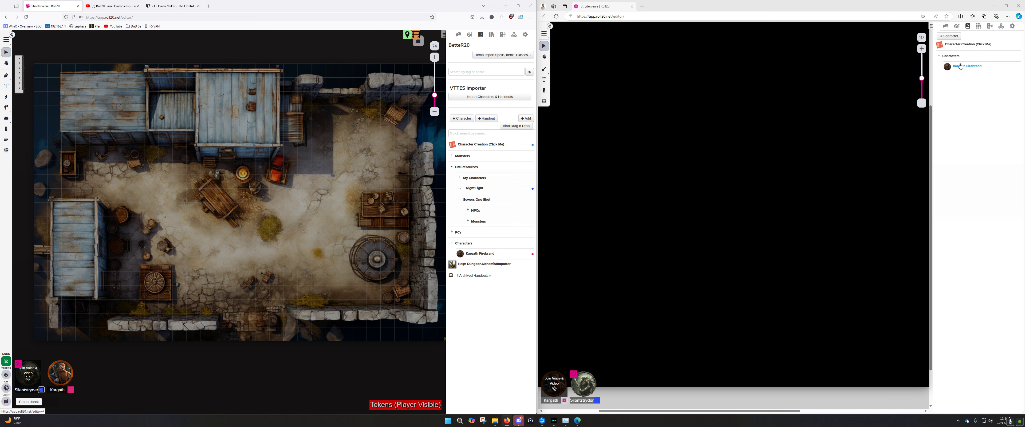
Place the Kargath Firebrand token beside the wooden table from the player's view, and delete it in the GM view
drag(962, 68, 731, 167)
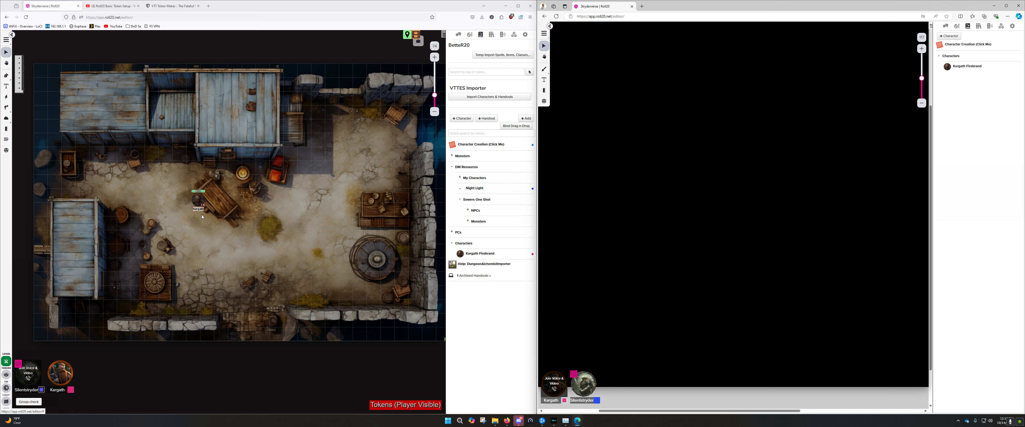
click(198, 200)
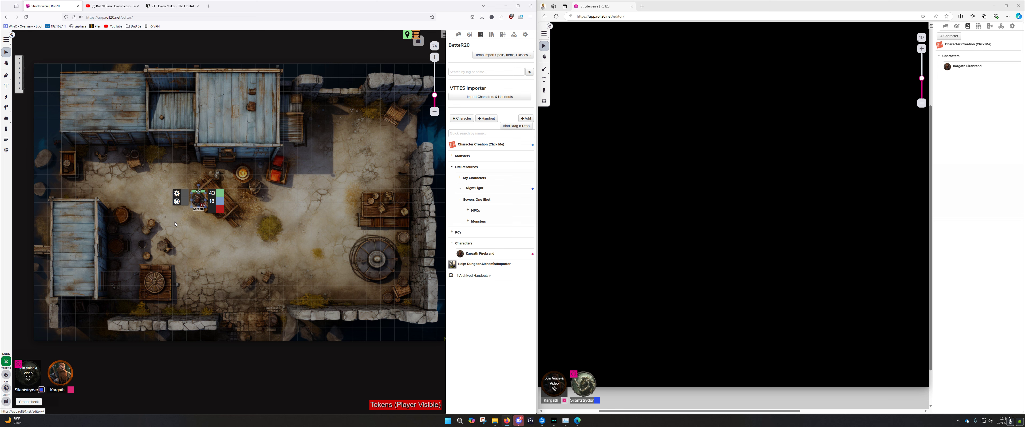
right_click(227, 242)
click(200, 202)
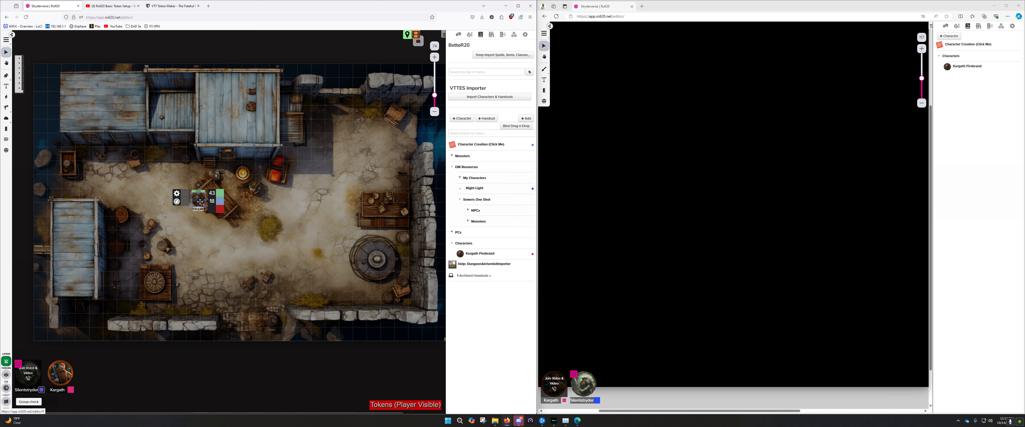
key(Delete)
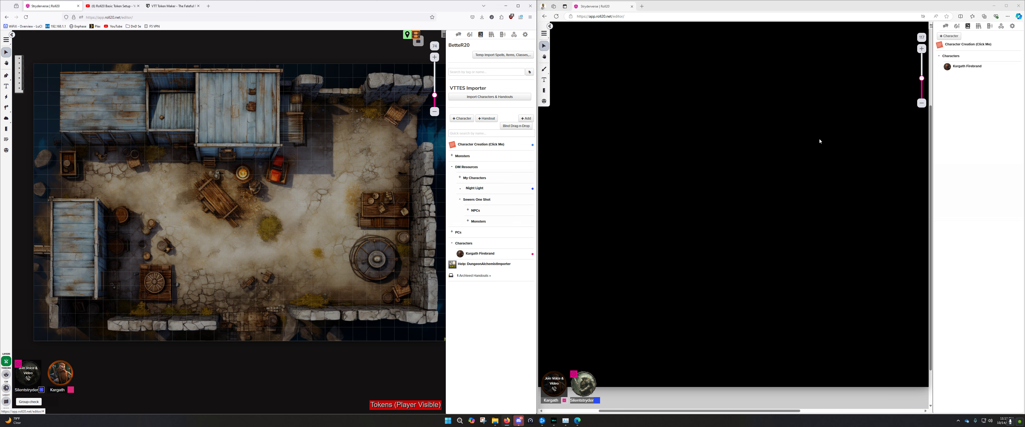
Examine the default token options in the player's edit dialog for Kargath Firebrand, cancel it and close the sheet
click(966, 66)
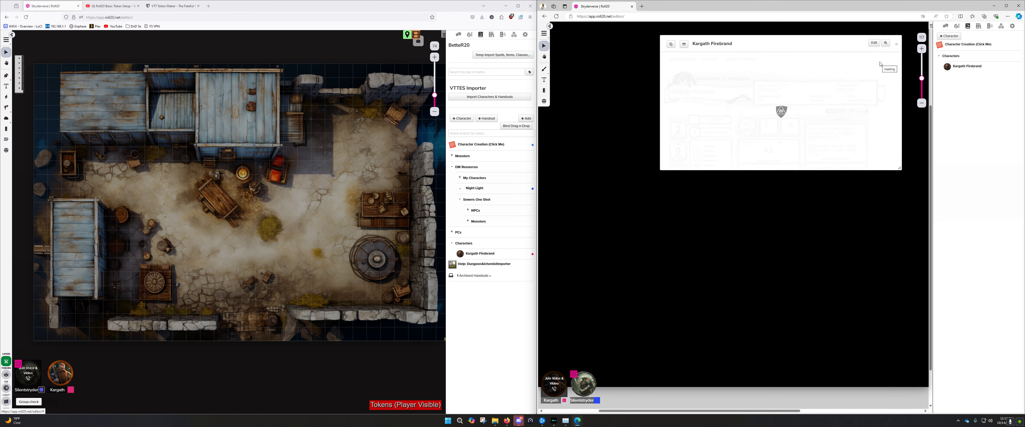
click(874, 43)
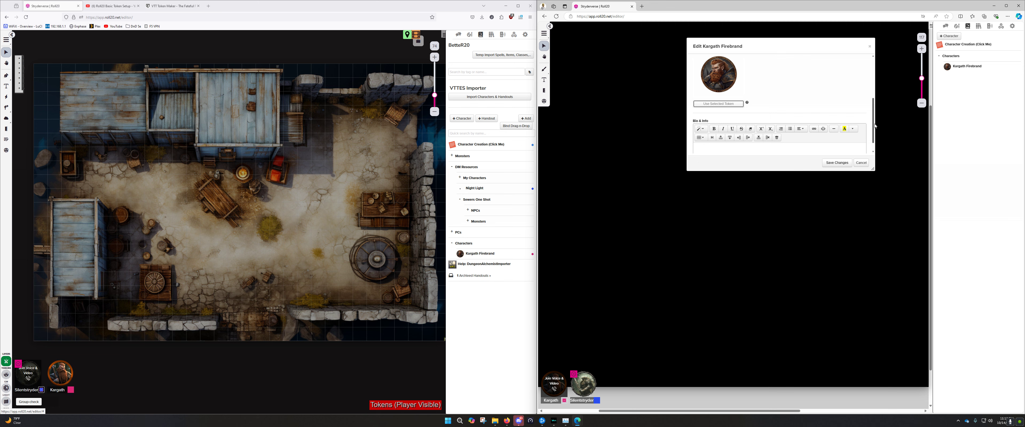
drag(871, 170, 872, 245)
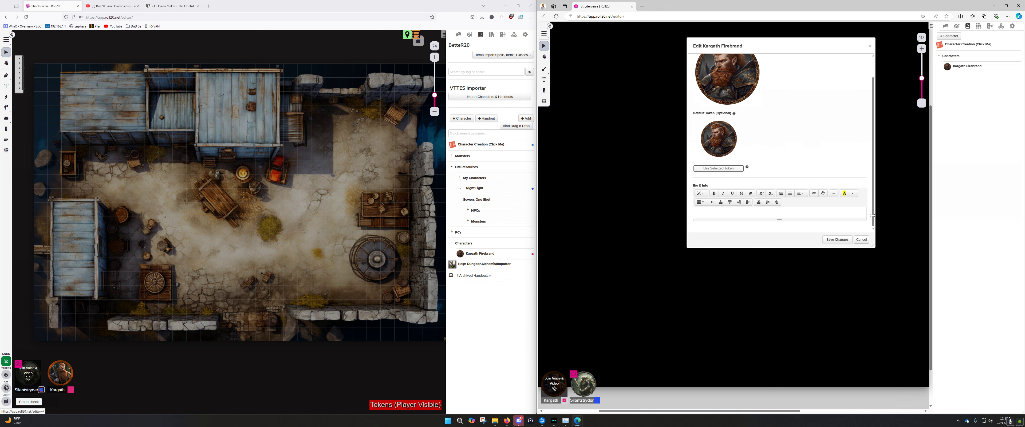
scroll(788, 105, up, 1)
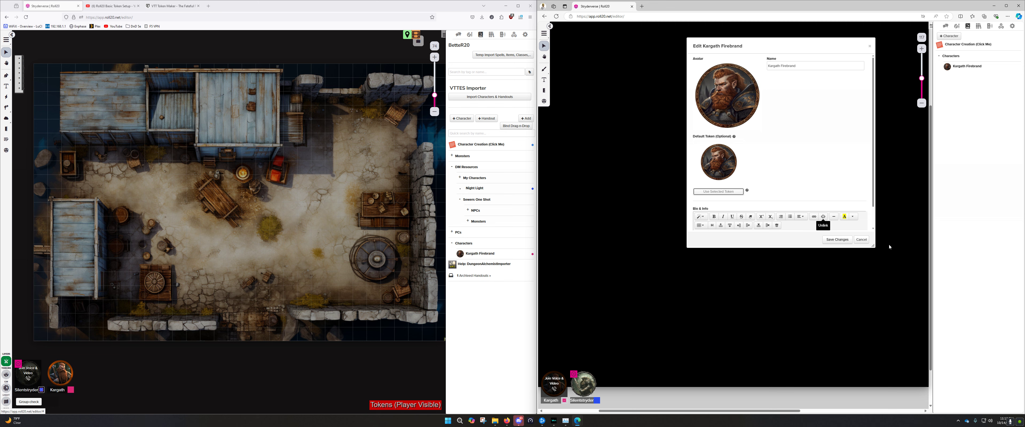
click(862, 240)
click(896, 44)
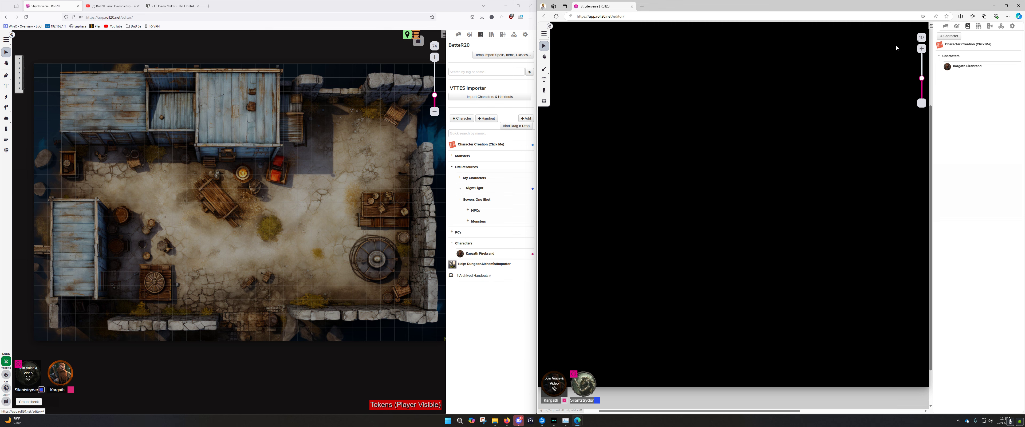
Enable Vision in the dynamic lighting settings of Kargath Firebrand's default token in the GM view, save, and close the sheet
click(479, 254)
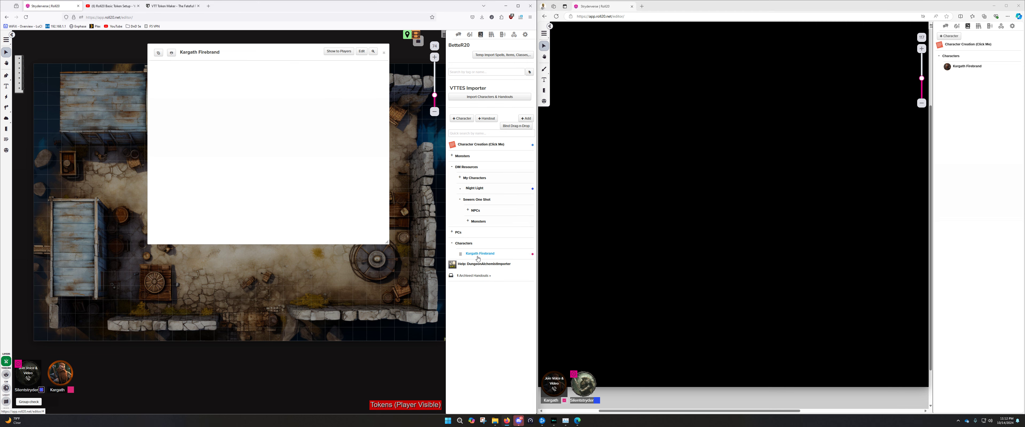
click(361, 52)
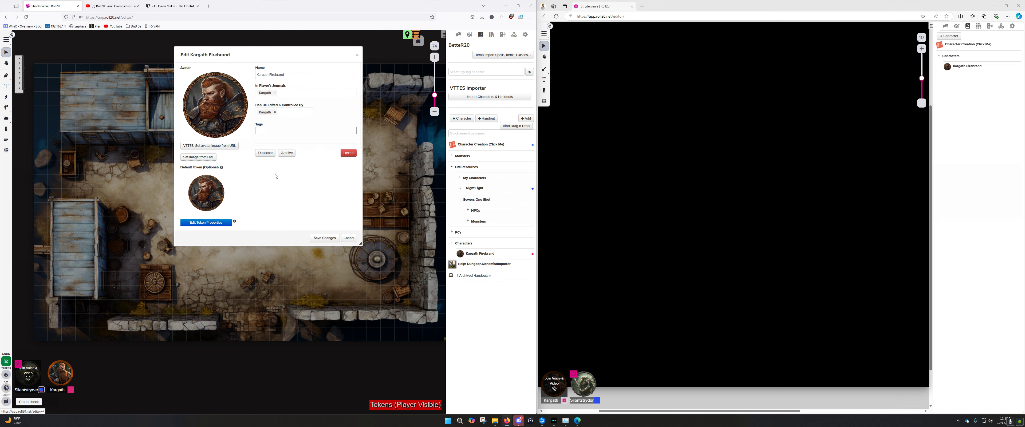
click(213, 224)
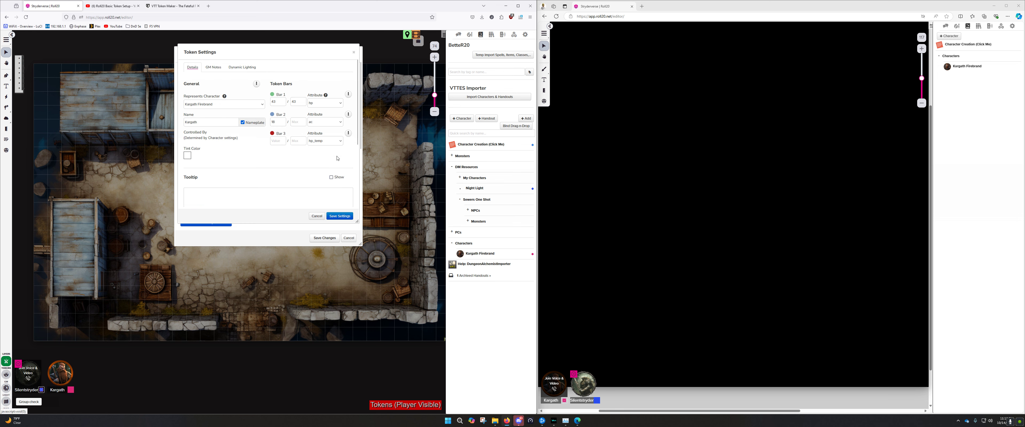
click(242, 67)
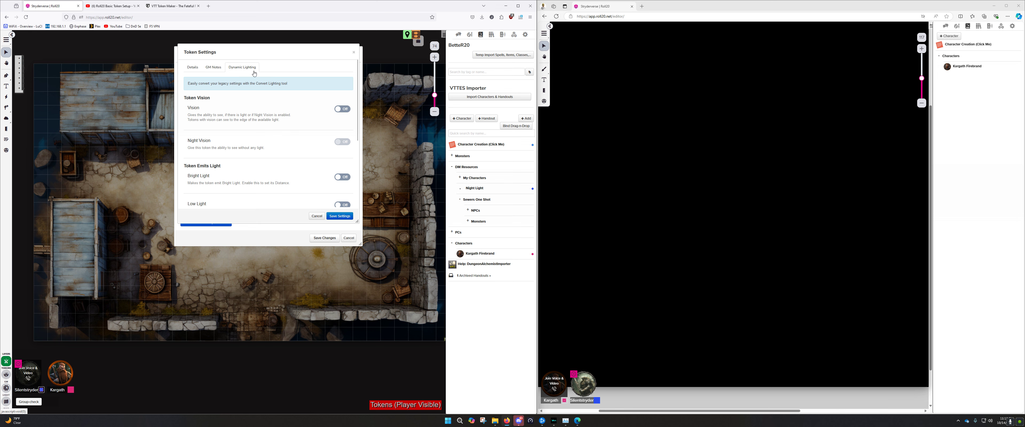
click(343, 110)
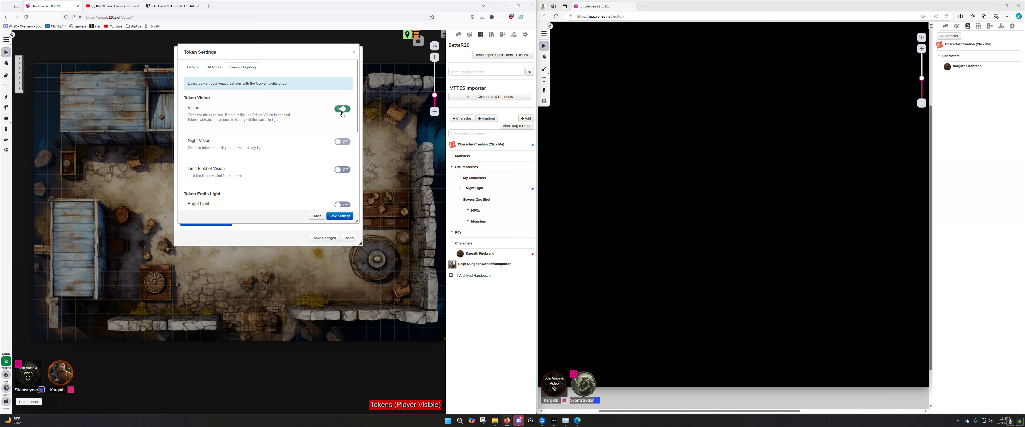
click(348, 217)
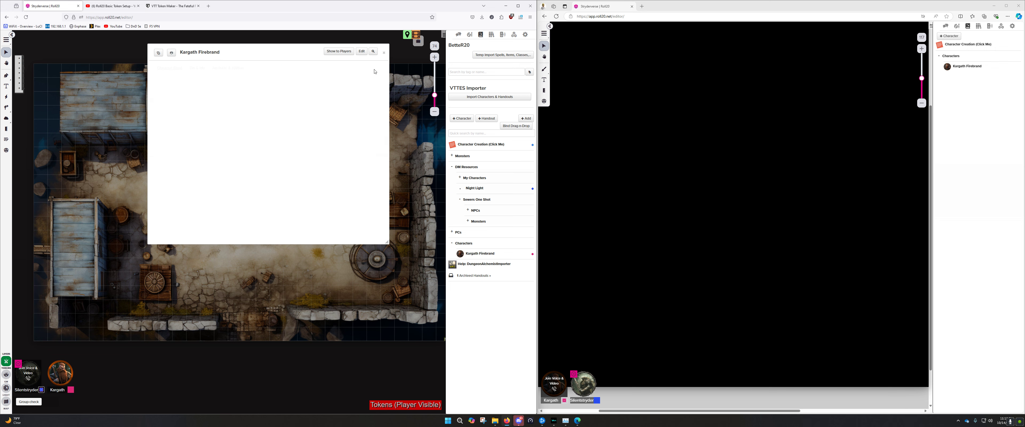
click(384, 52)
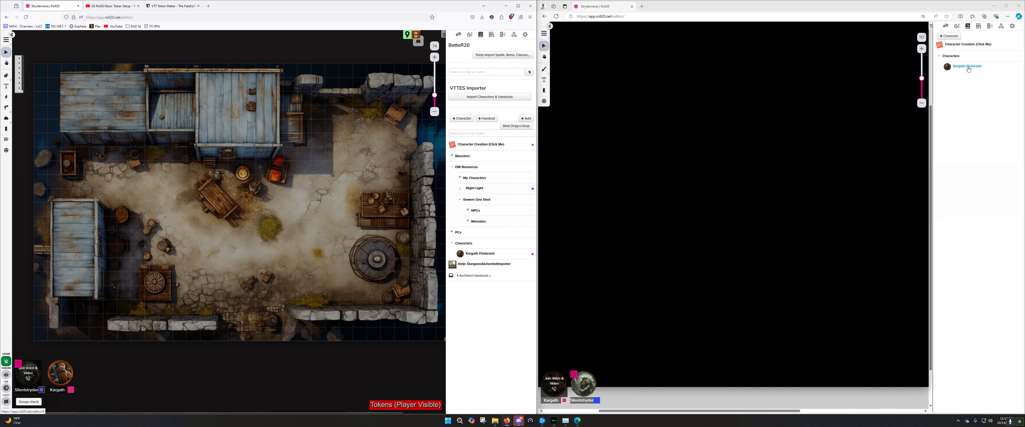
Place the Kargath Firebrand token on the player's Vision Test map between the wooden table and the green bush
drag(968, 69, 804, 164)
scroll(842, 174, down, 2)
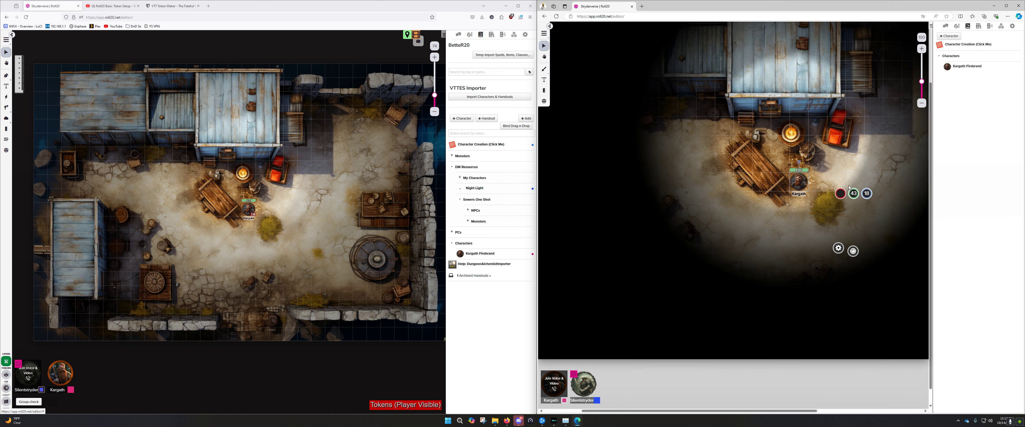
scroll(849, 187, down, 2)
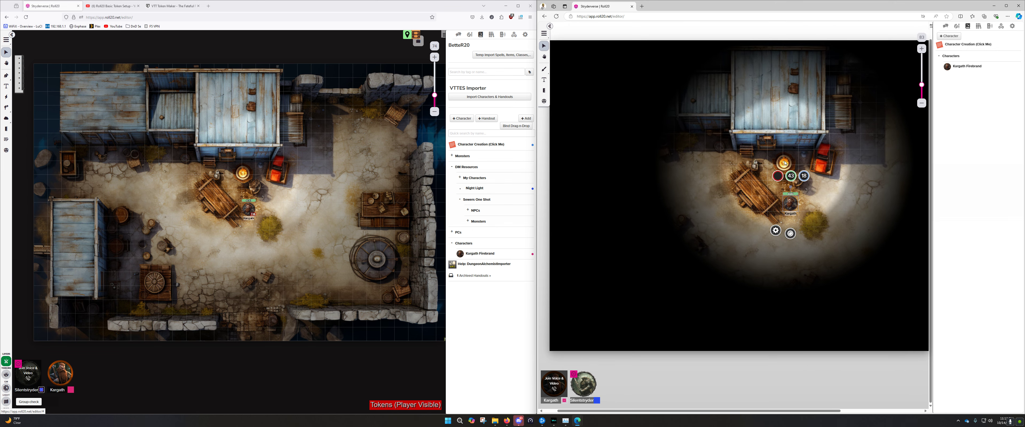
scroll(785, 163, up, 5)
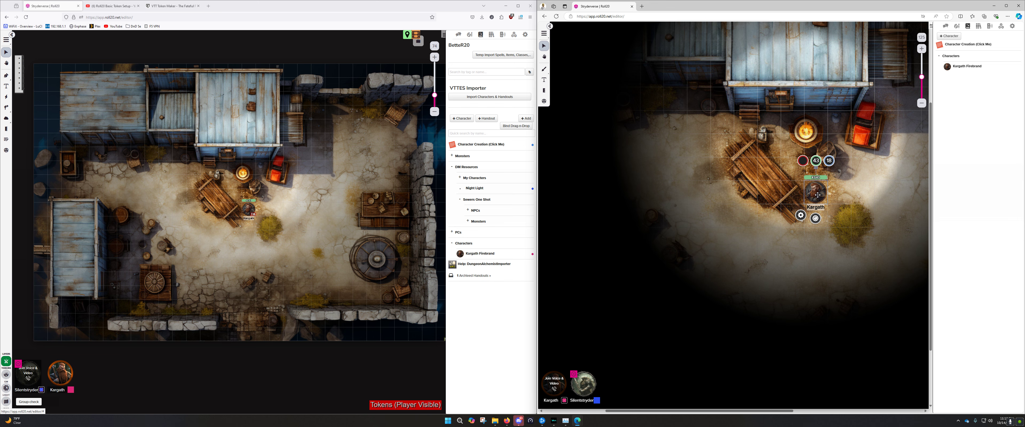
Move the Kargath token one square away from the wooden table on the player's map to check its vision
drag(818, 194, 840, 194)
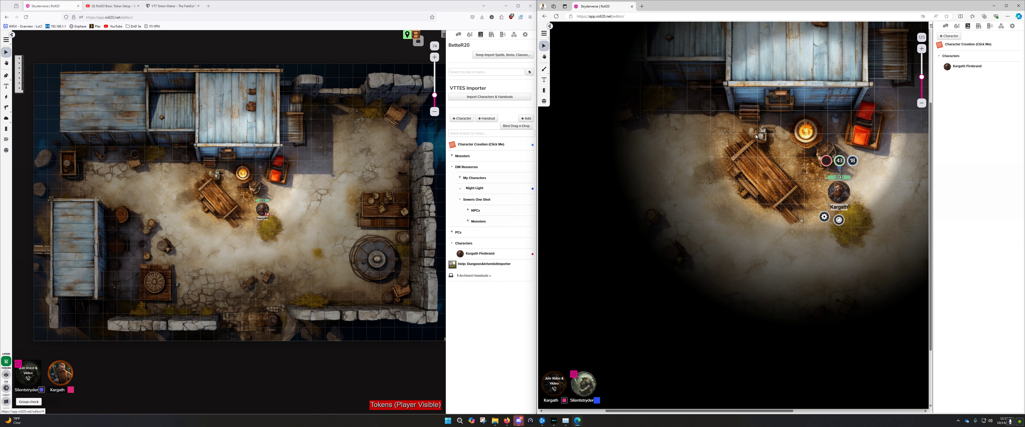
drag(770, 214, 648, 240)
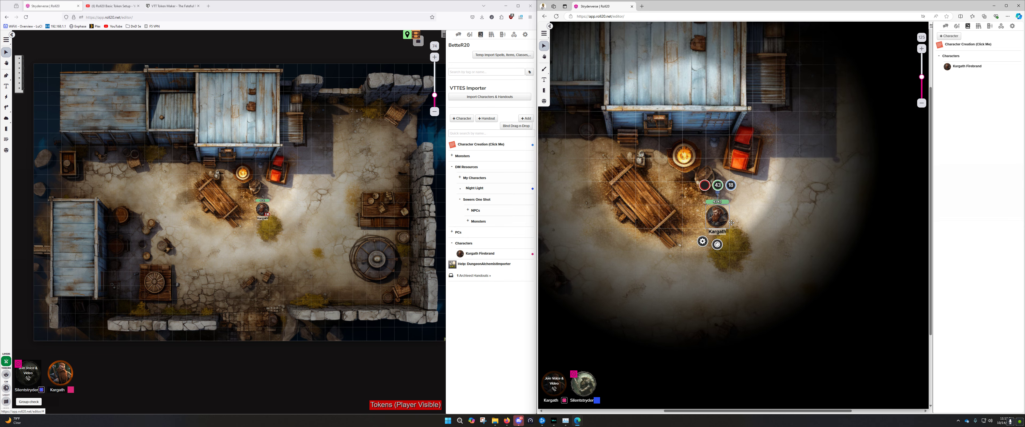
mouse_move(840, 193)
mouse_down()
mouse_move(752, 221)
mouse_move(794, 178)
mouse_up()
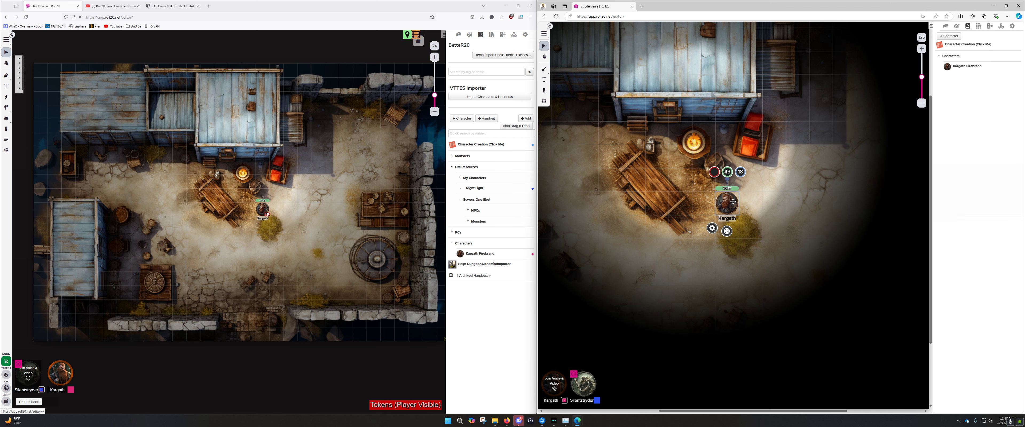
Delete the Kargath token from the player's Vision Test map
key(Delete)
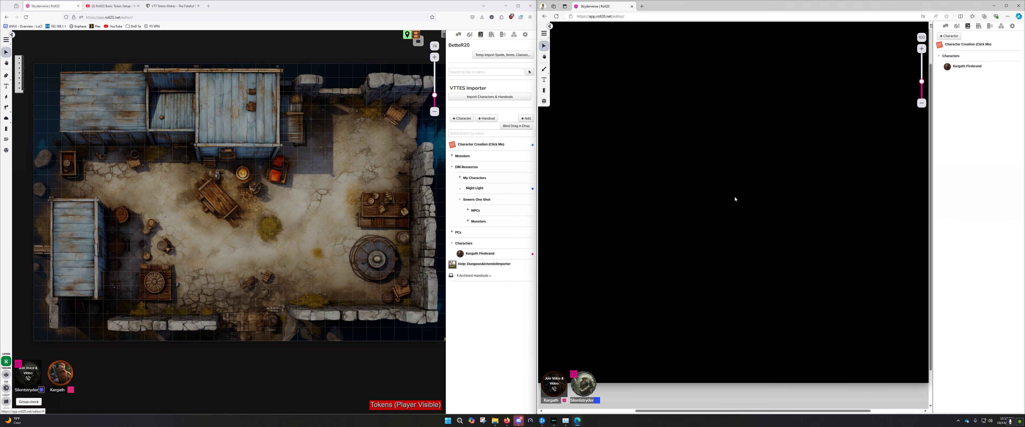
scroll(734, 197, down, 1)
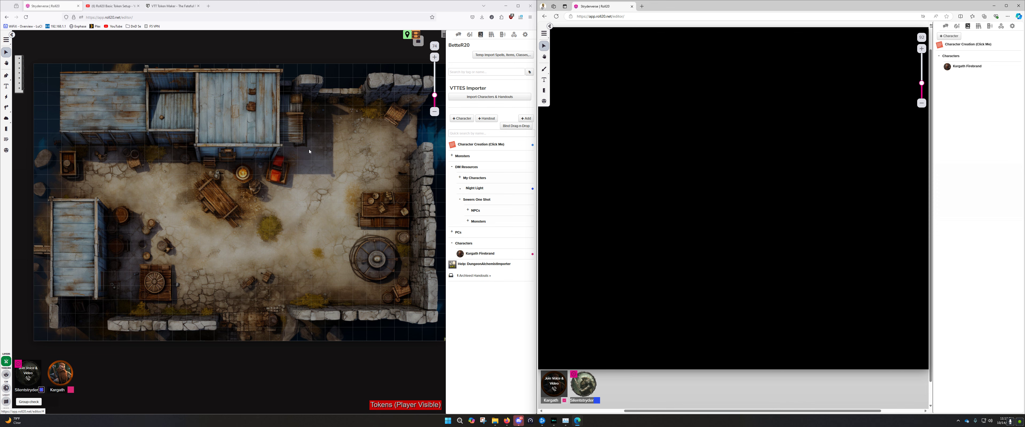
click(480, 254)
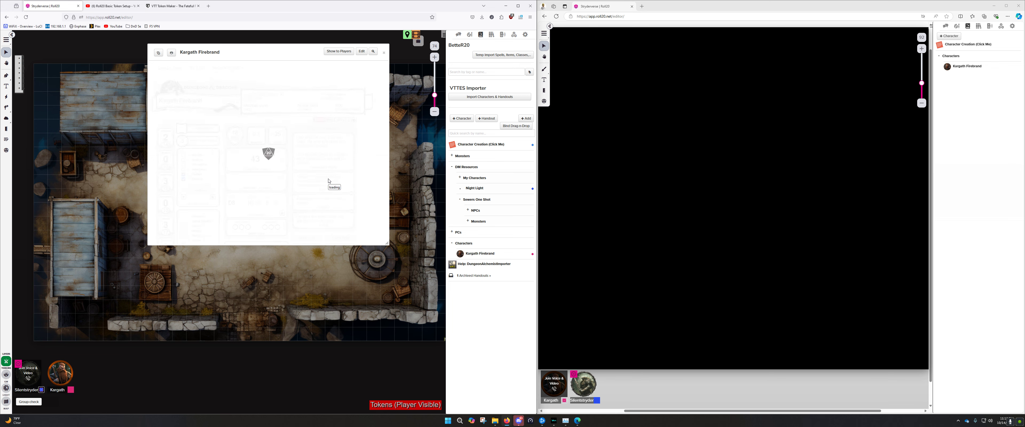
click(359, 51)
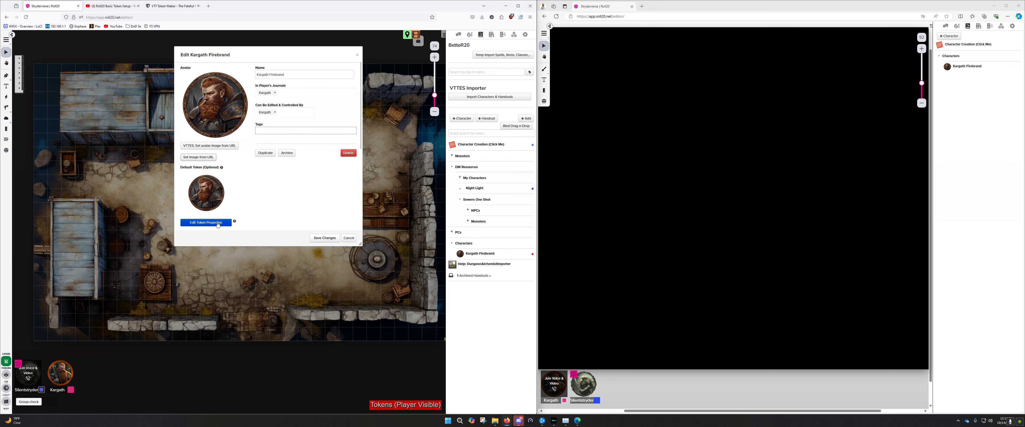
click(206, 222)
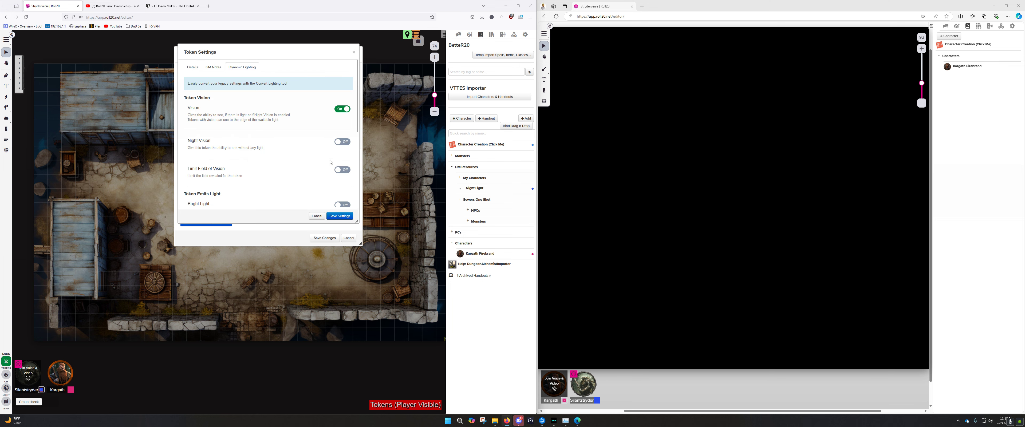
click(343, 143)
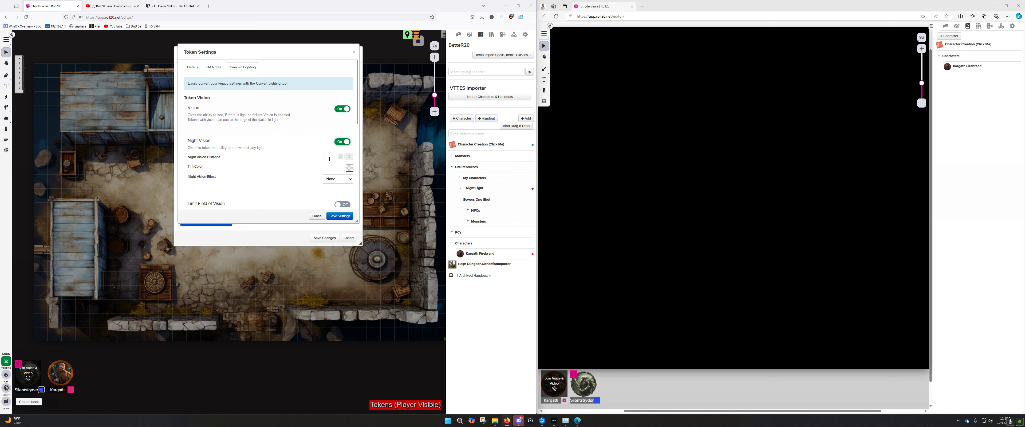
click(342, 142)
click(317, 216)
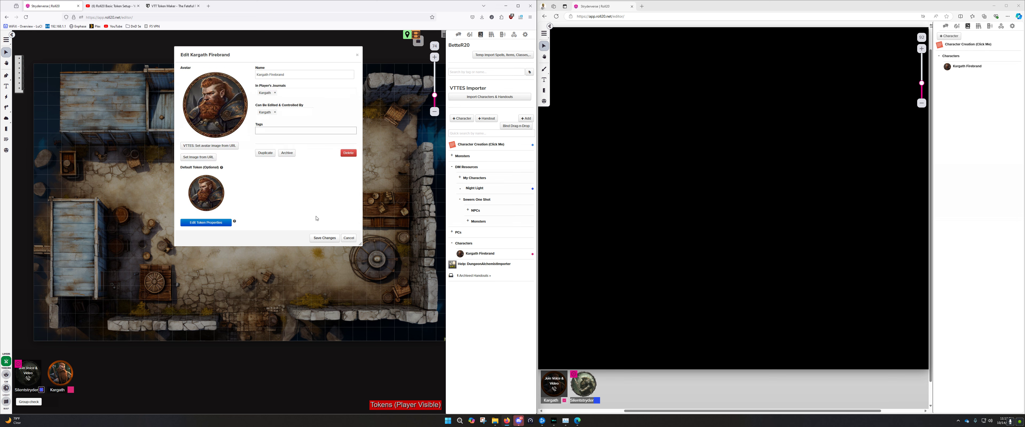
click(349, 239)
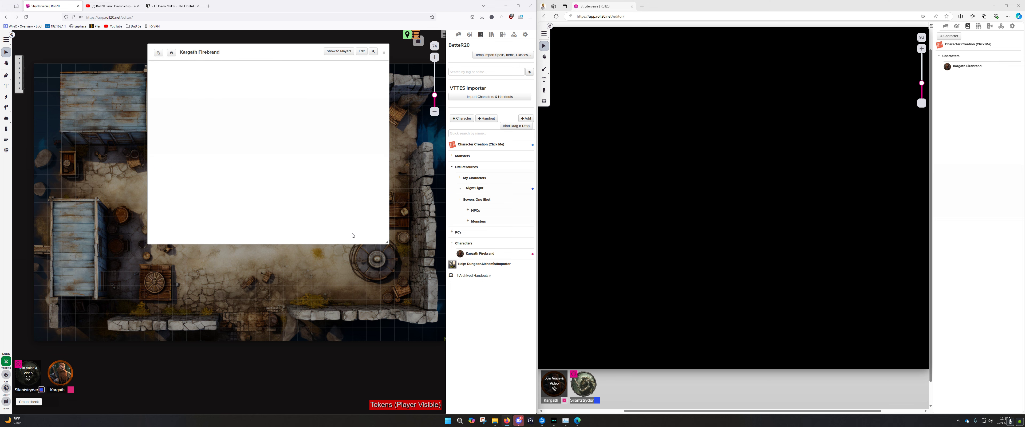
click(383, 53)
Move the players to the Darkvision Test page from the GM's page list and close the list
click(416, 35)
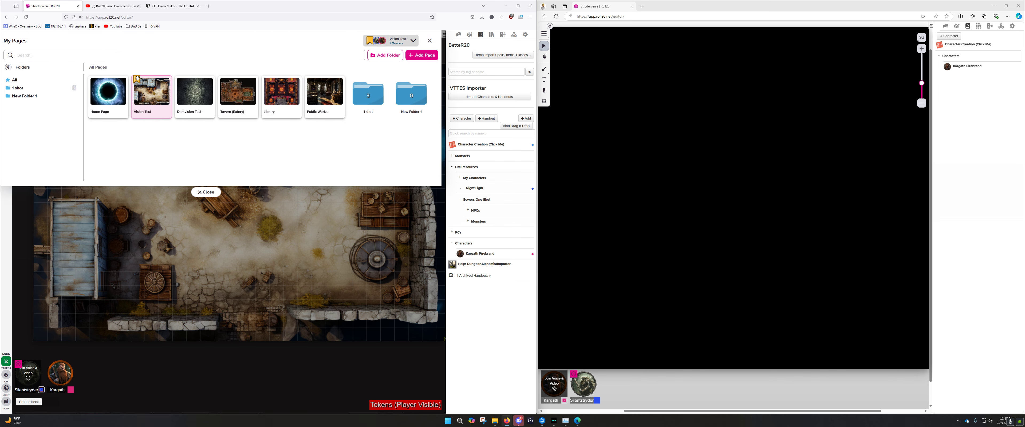
click(192, 88)
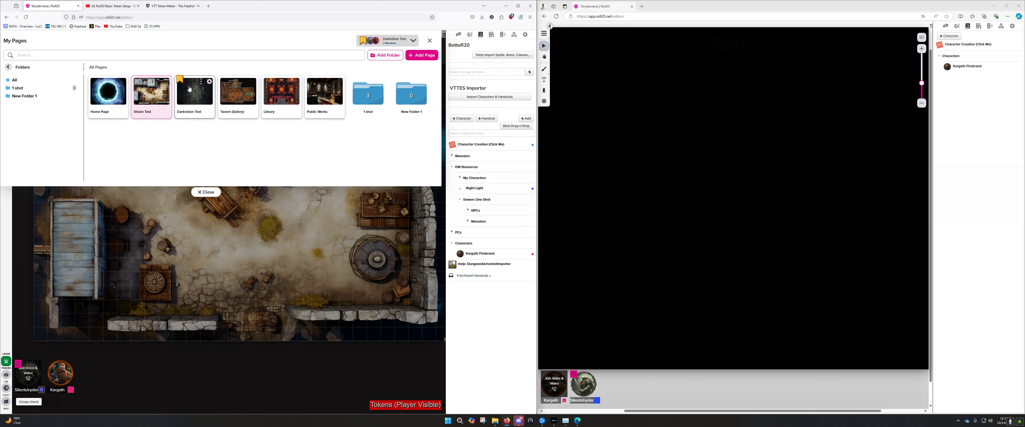
click(215, 192)
scroll(644, 157, down, 3)
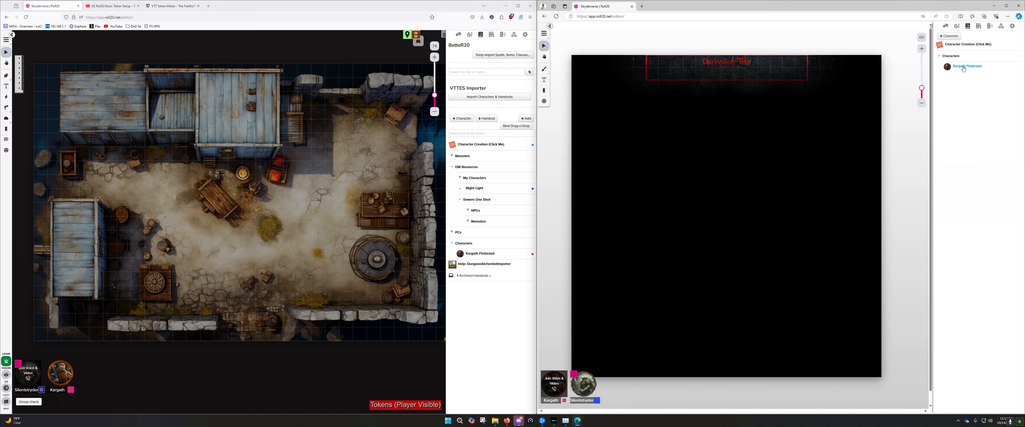
Place the Kargath Firebrand token by the Darkvision Test title on the player's map to check its vision, and delete it again
drag(965, 70, 756, 78)
click(756, 77)
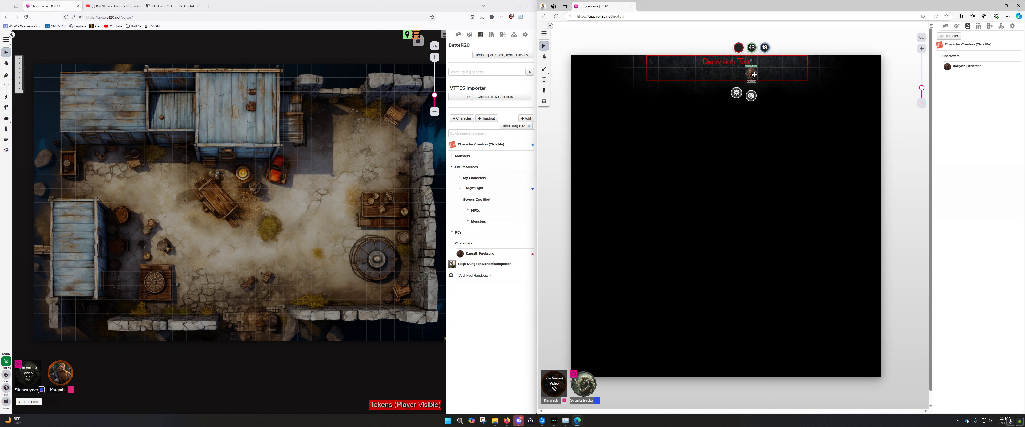
key(Delete)
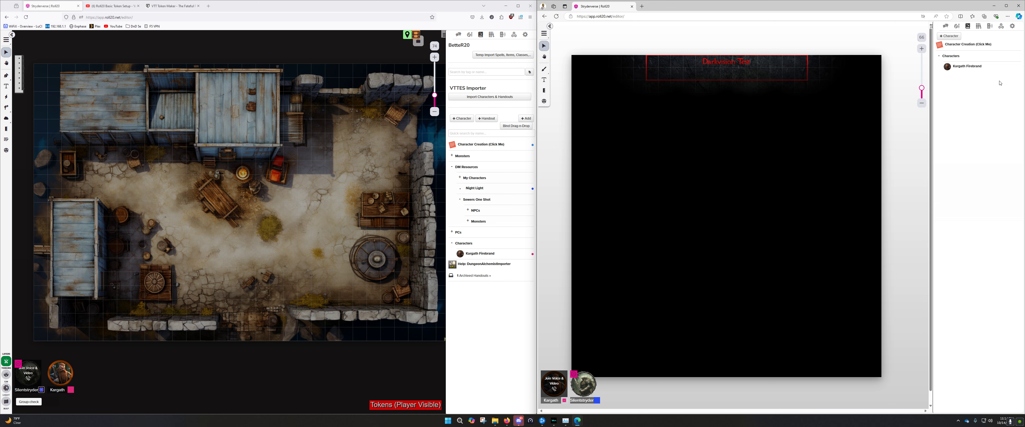
Open Kargath Firebrand's sheet in the GM view and look up the Darkvision trait's range
click(478, 254)
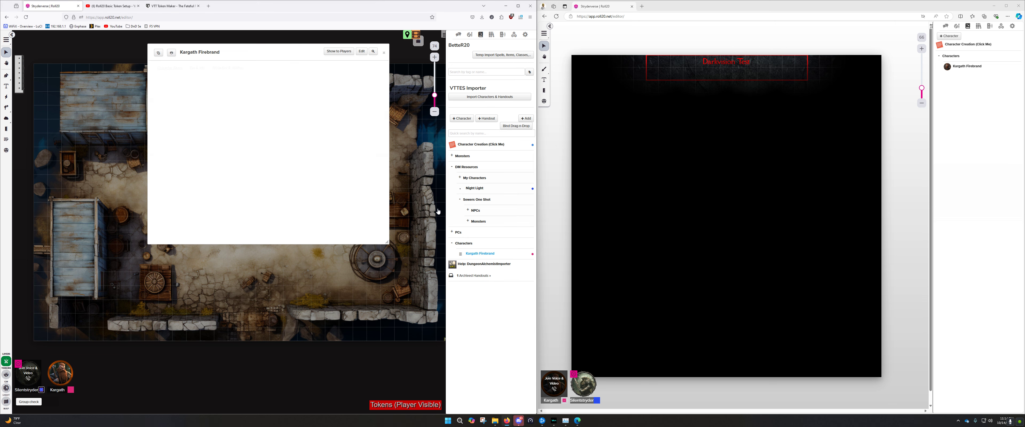
click(362, 52)
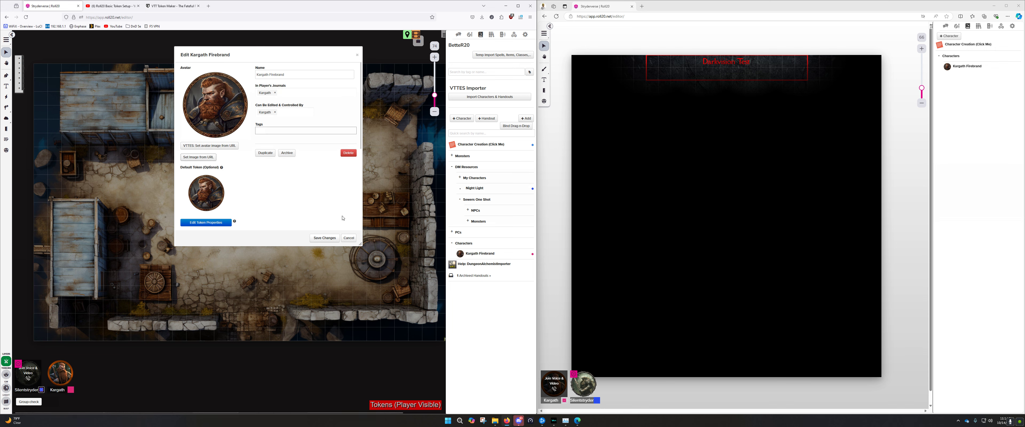
click(348, 239)
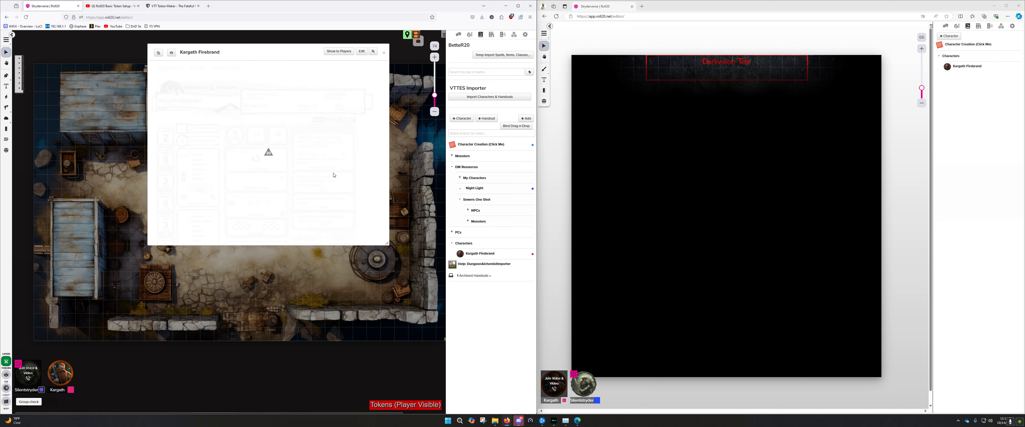
scroll(334, 175, down, 5)
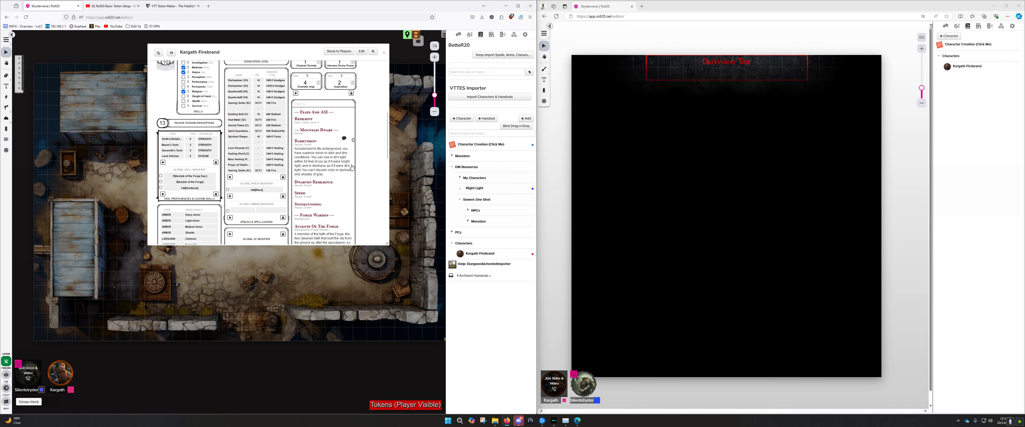
scroll(361, 159, up, 3)
scroll(361, 159, up, 2)
Enable Night Vision for Kargath Firebrand's default token, set its distance to the sheet's Darkvision range, and save the token and character changes
click(362, 51)
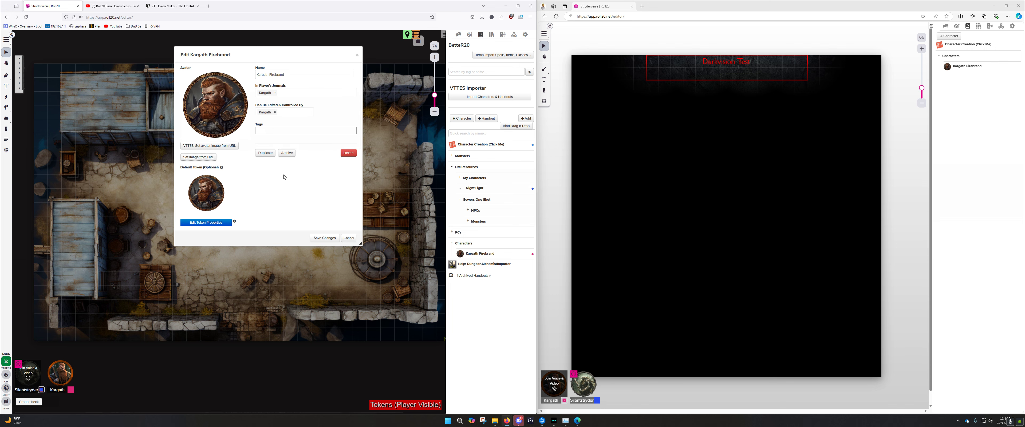
click(205, 222)
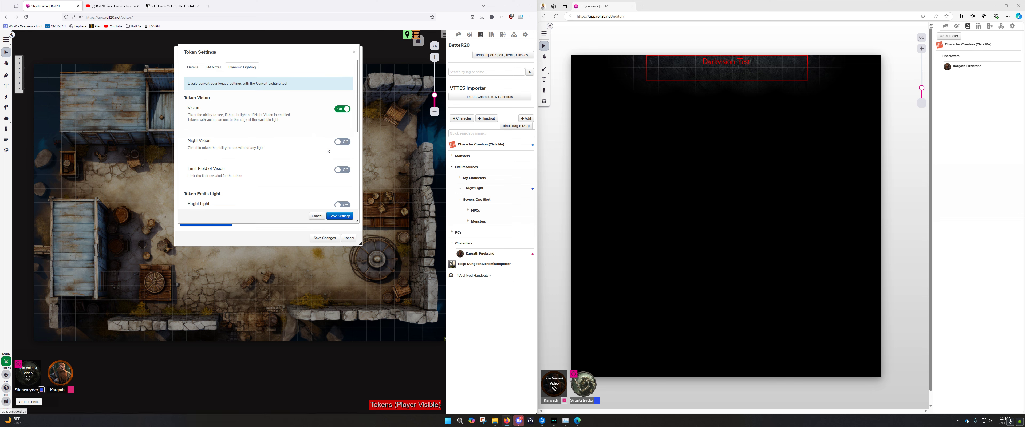
click(344, 142)
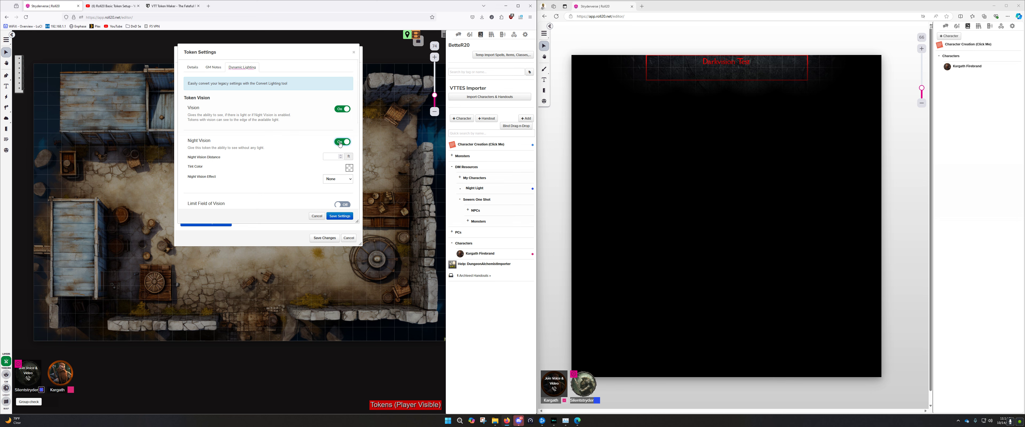
click(331, 155)
click(344, 216)
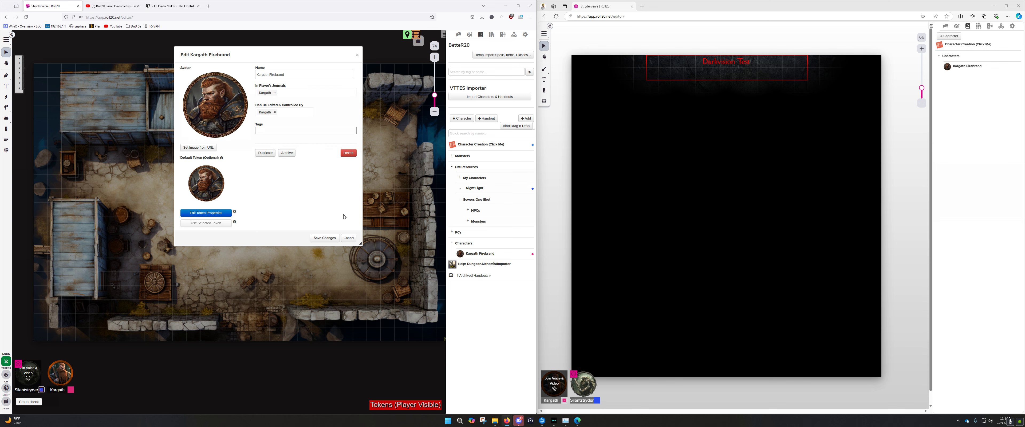
click(324, 238)
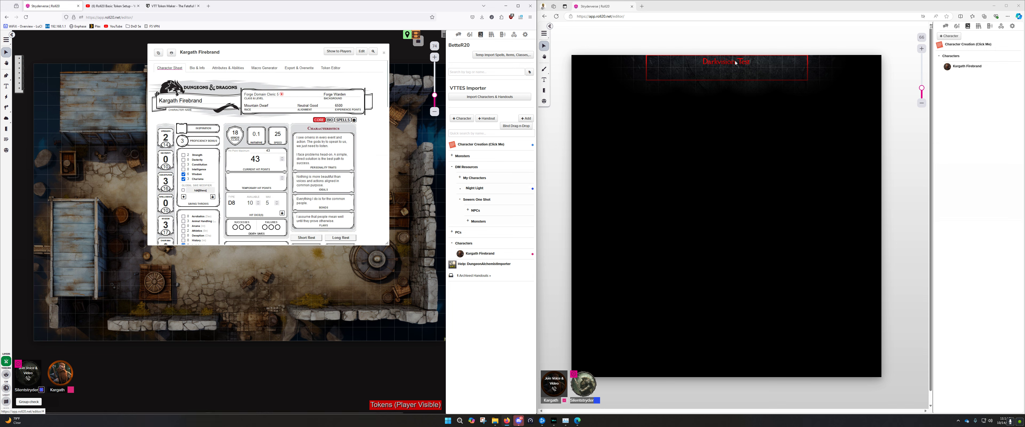
Place the Kargath Firebrand token below the Darkvision Test title on the player's map and move it one square to the right
drag(972, 67, 750, 75)
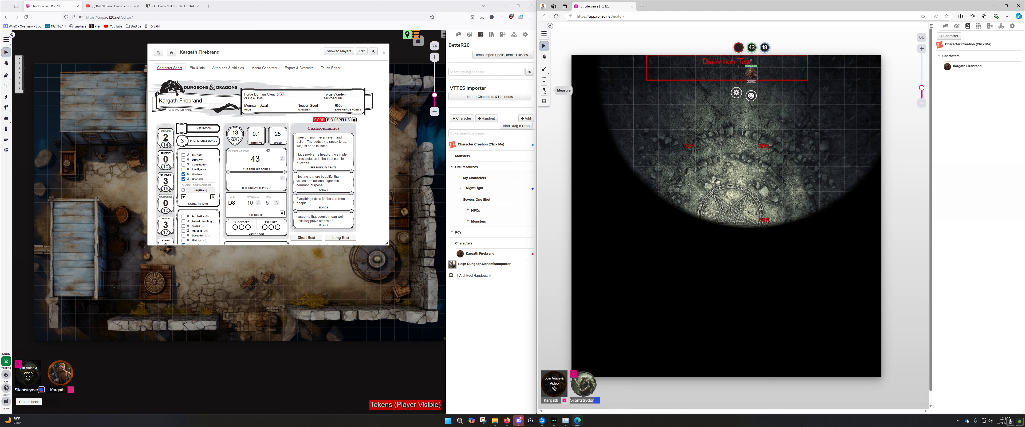
key(Right)
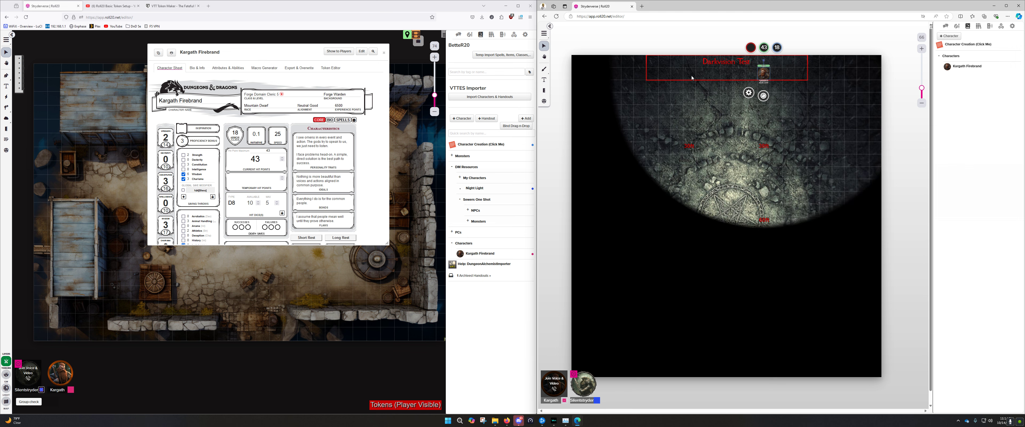
Measure the distance from the Kargath token straight down to the edge of its visible area on the player's Darkvision Test map
click(544, 89)
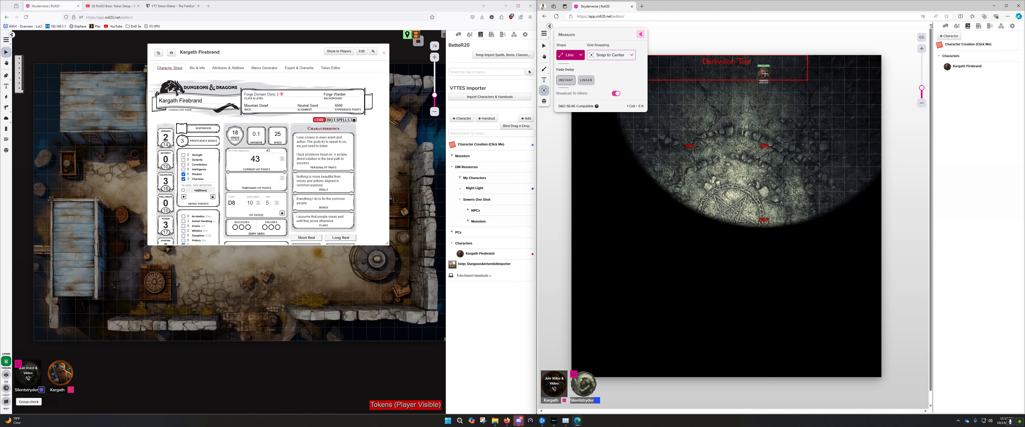
drag(765, 74, 766, 225)
click(641, 35)
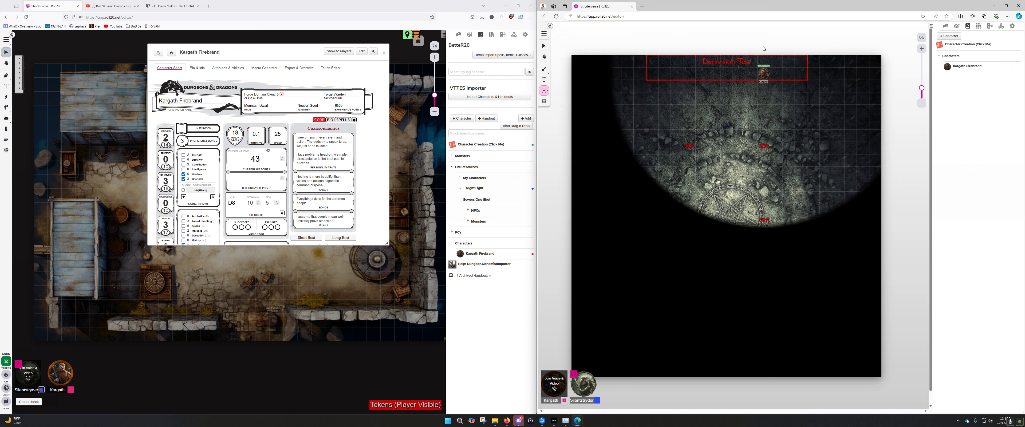
click(547, 47)
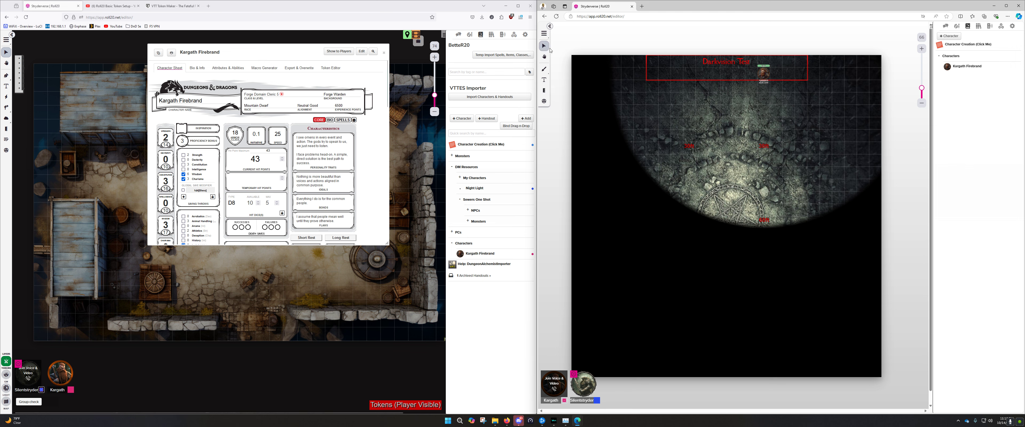
click(761, 71)
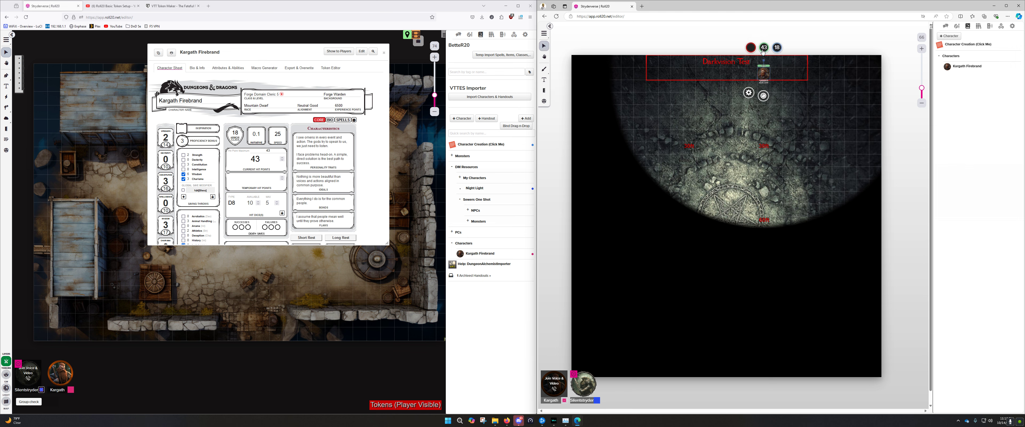
click(791, 87)
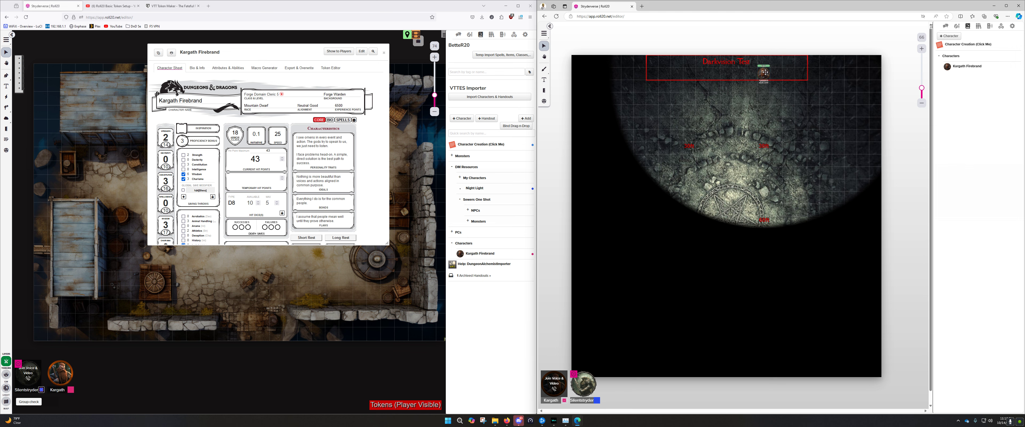
Close Kargath Firebrand's sheet in the GM view and delete the token from the player's Darkvision Test map
click(384, 54)
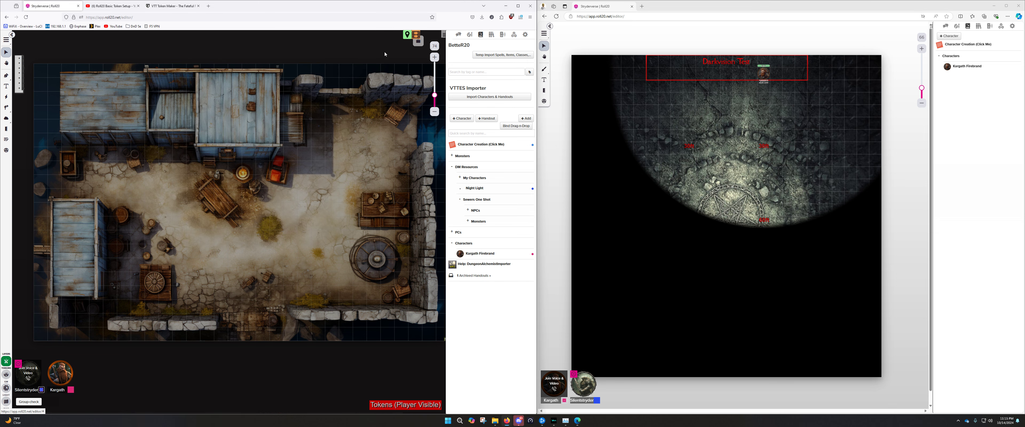
click(759, 74)
key(Delete)
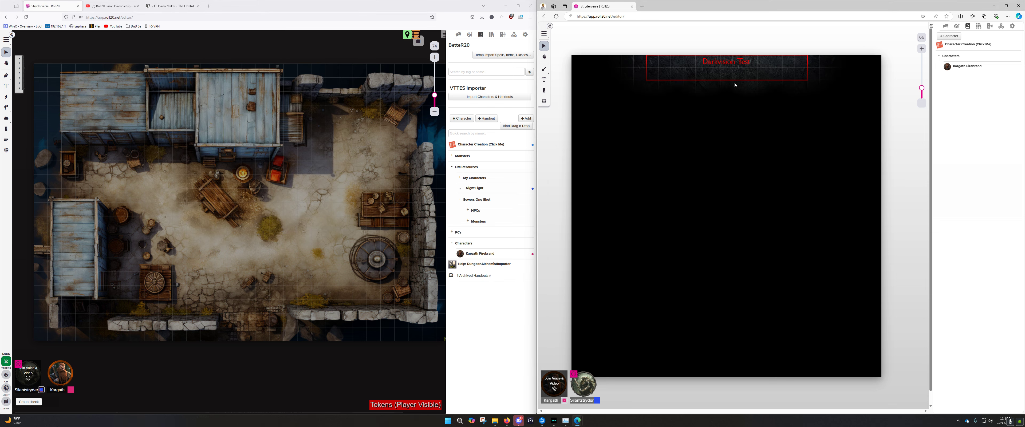
Move the player bookmark back to the Vision Test page in the GM's page list and close the list
click(419, 41)
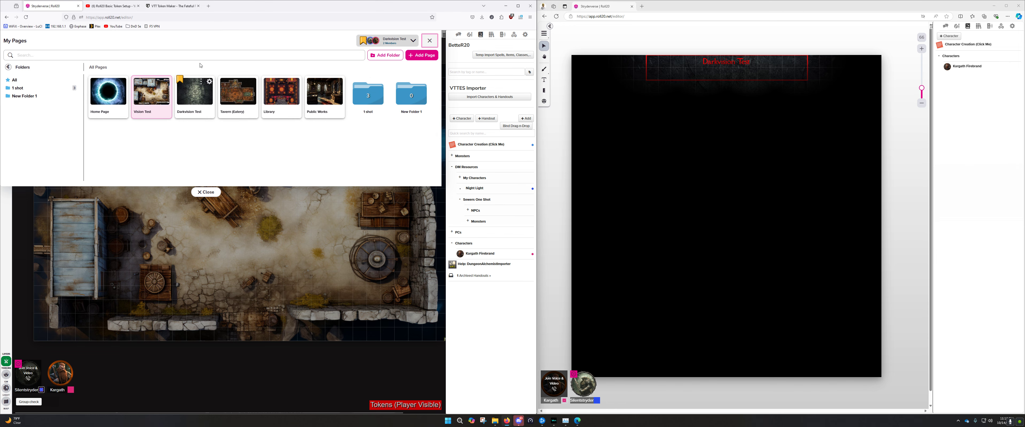
drag(177, 82, 164, 95)
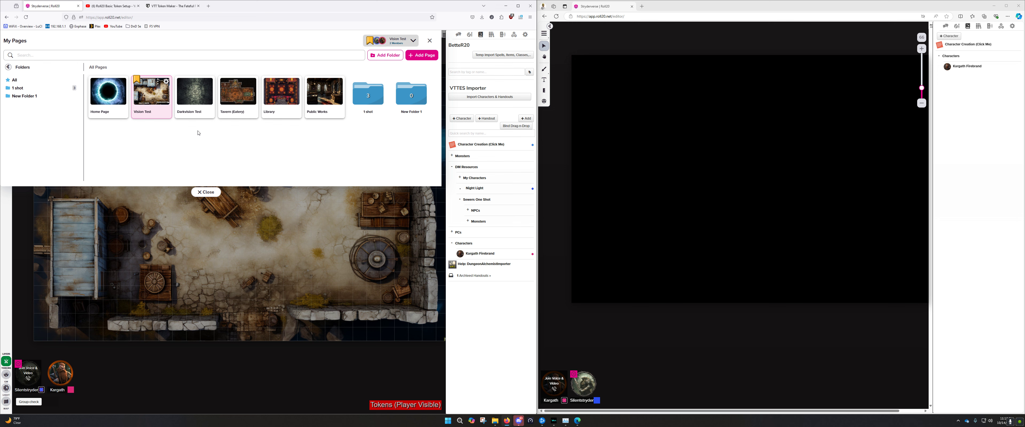
click(209, 193)
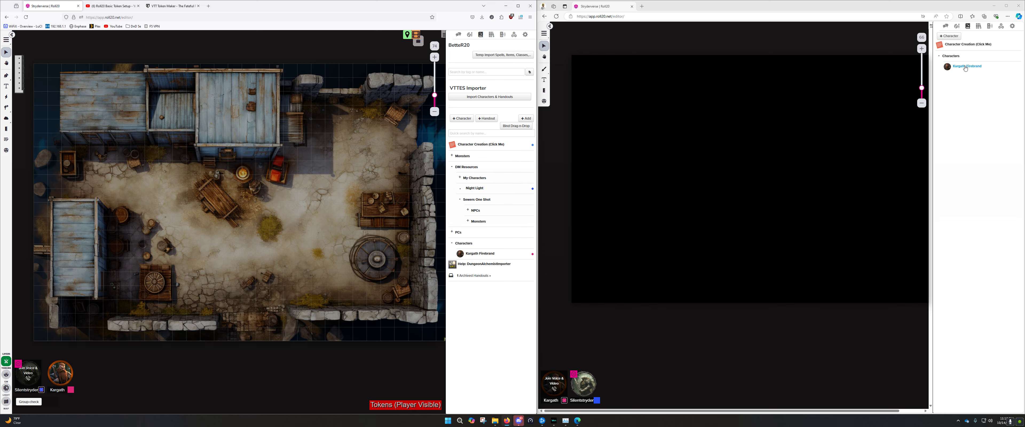
Place the Kargath Firebrand token with night vision beside the wooden table on the player's Vision Test map
drag(966, 68, 760, 186)
scroll(780, 194, up, 5)
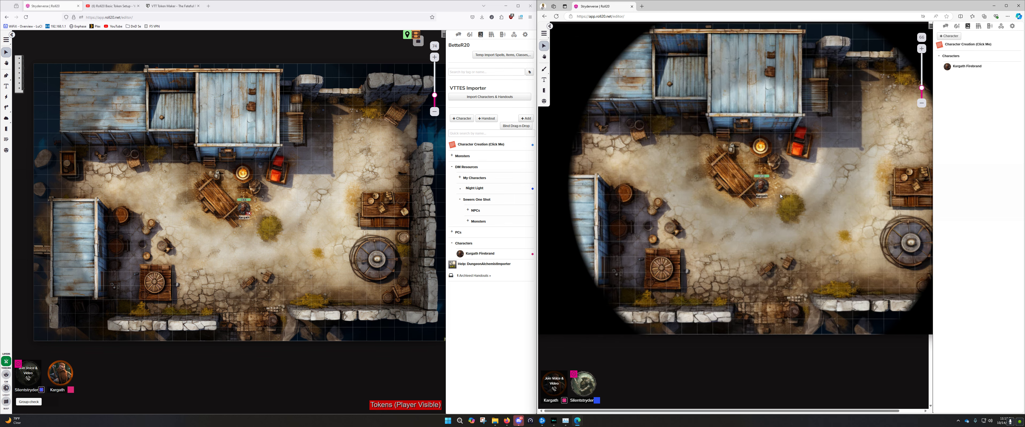
Move the Kargath token southwest of the wooden table and place the Sugaan and Ozar tokens from the PCs folder east of it
drag(791, 195, 715, 204)
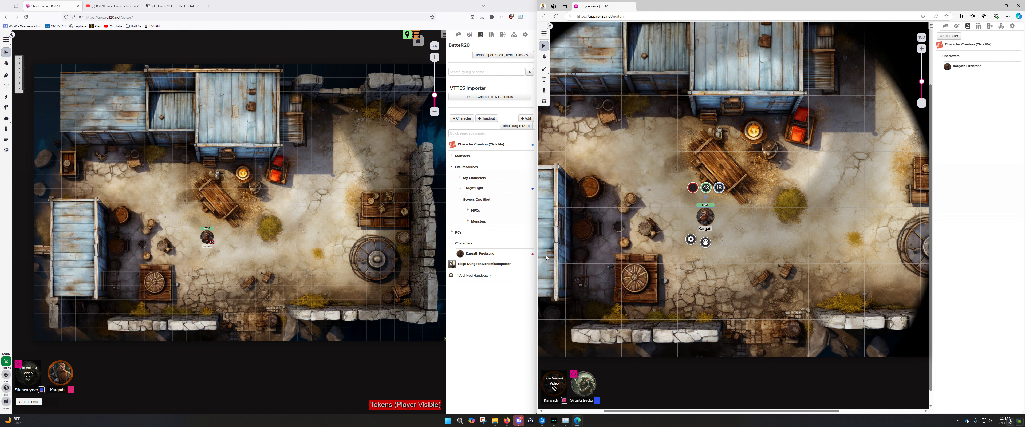
click(452, 233)
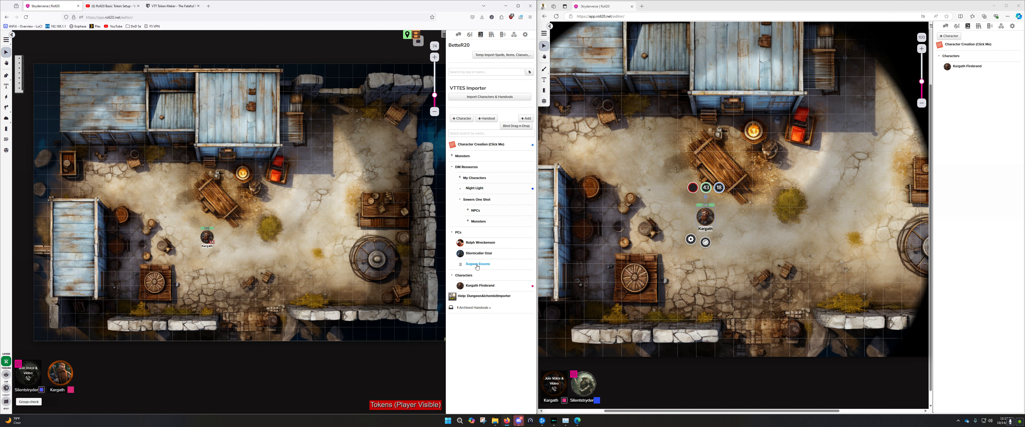
drag(477, 264, 264, 238)
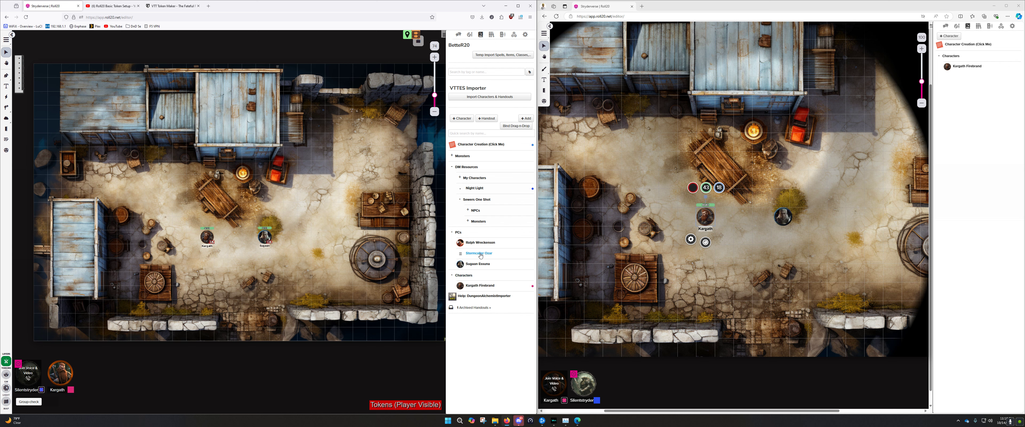
drag(480, 256, 238, 211)
click(455, 233)
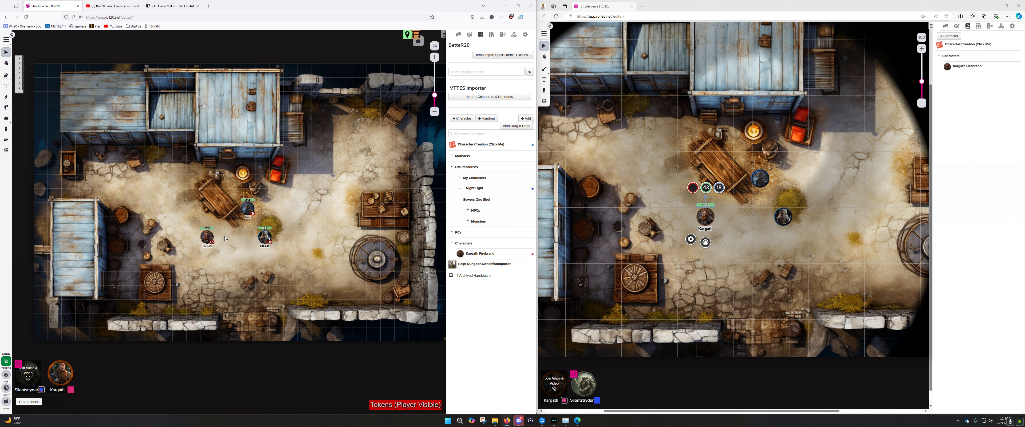
scroll(235, 239, up, 5)
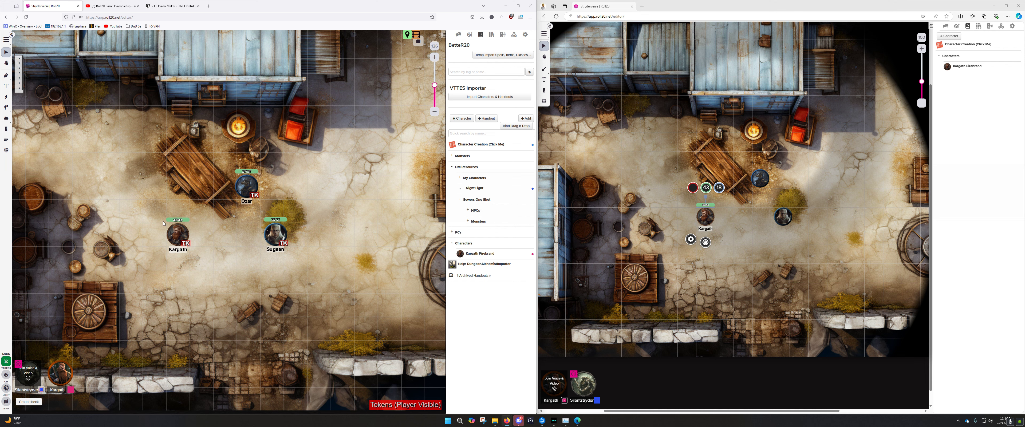
Compare the bars and nameplate of the Kargath token in the player's view with the Sugaan token in the GM view
click(796, 269)
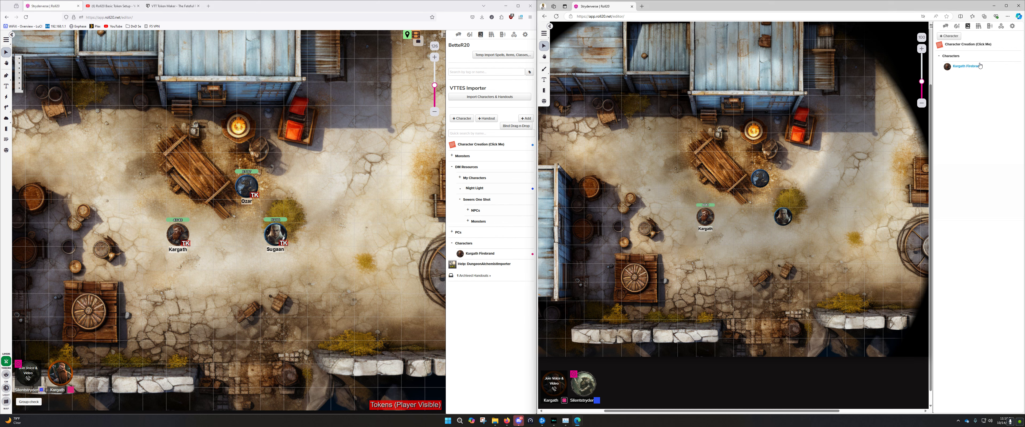
click(706, 224)
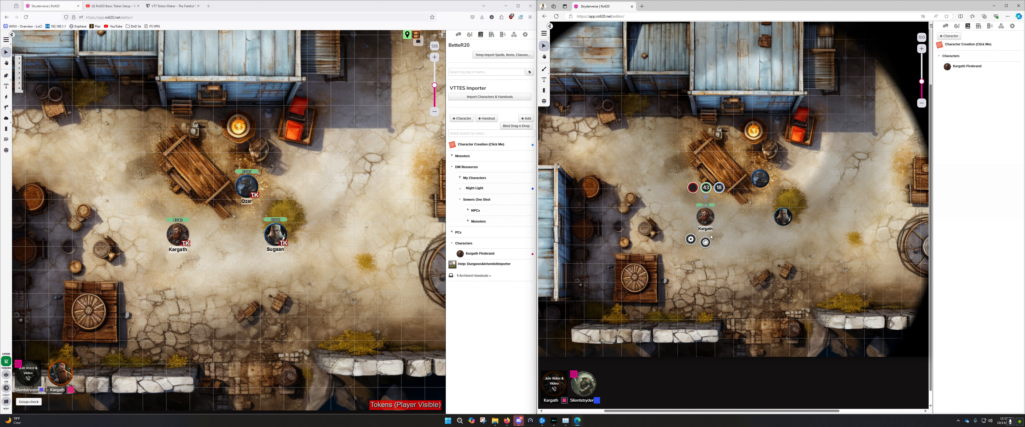
click(755, 242)
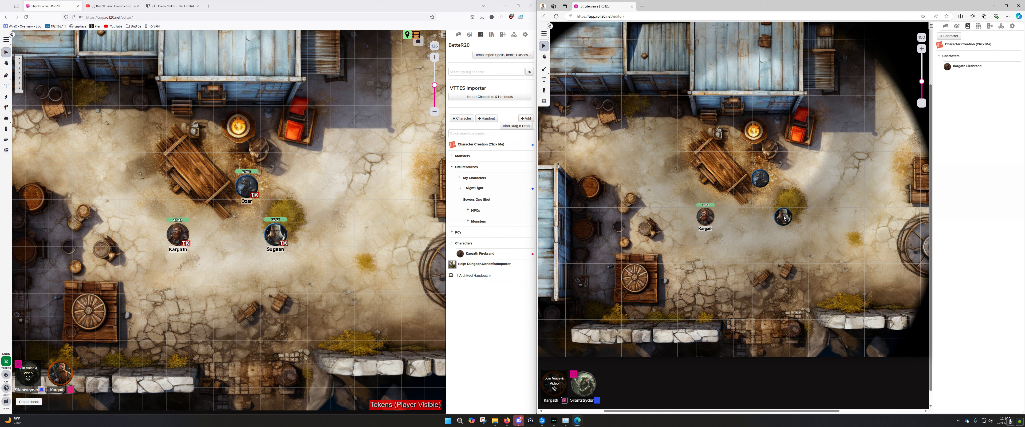
click(276, 233)
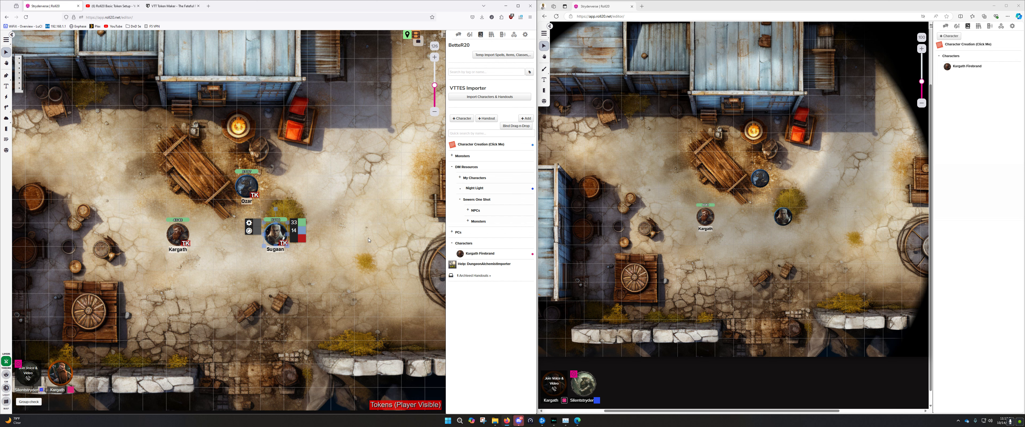
click(455, 232)
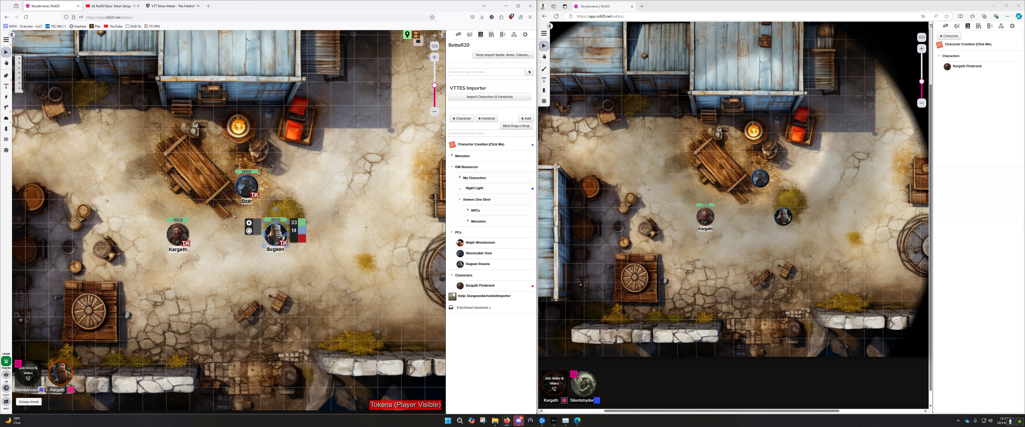
Allow players to see bar 1 of the Sugaan token and save its token settings
double_click(278, 235)
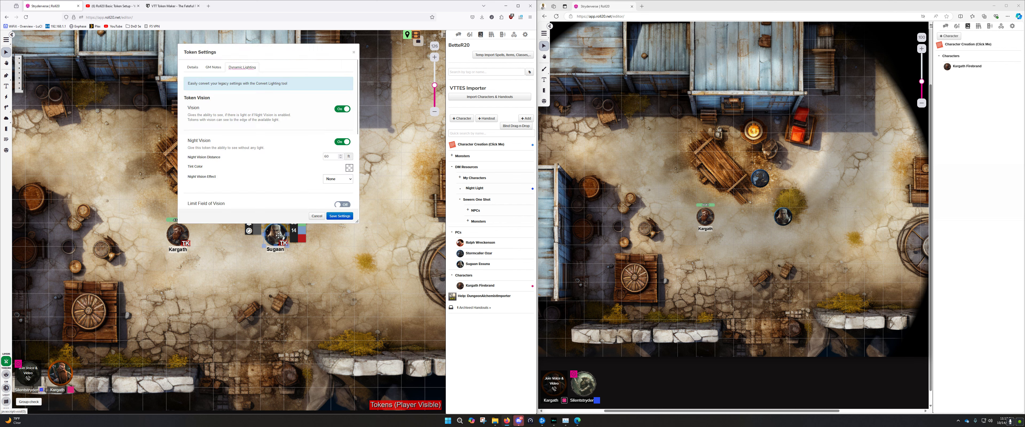
click(193, 67)
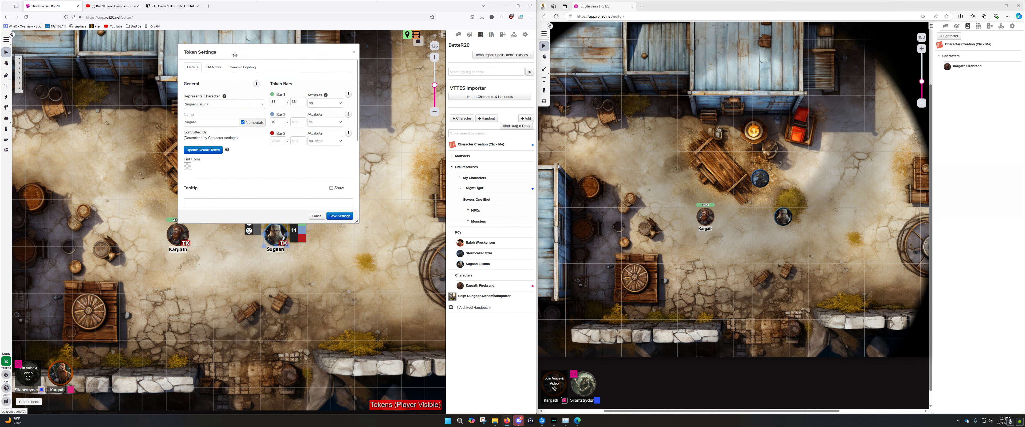
drag(247, 52, 280, 50)
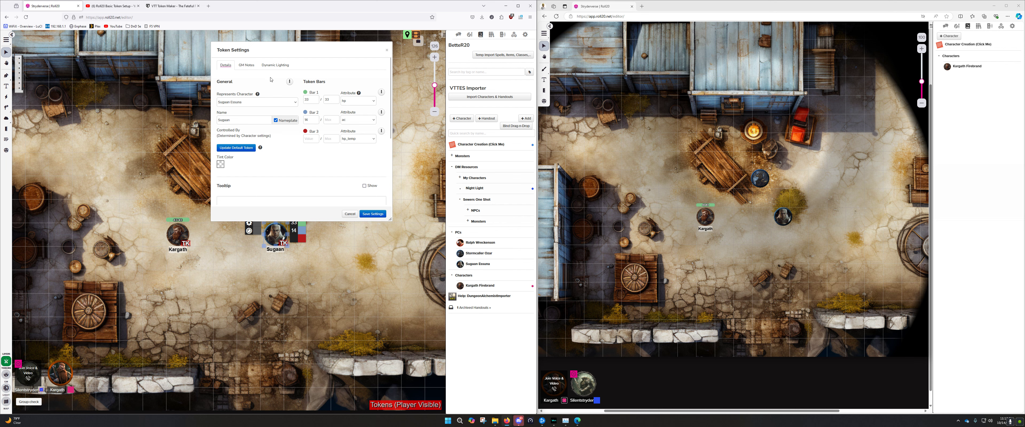
click(290, 81)
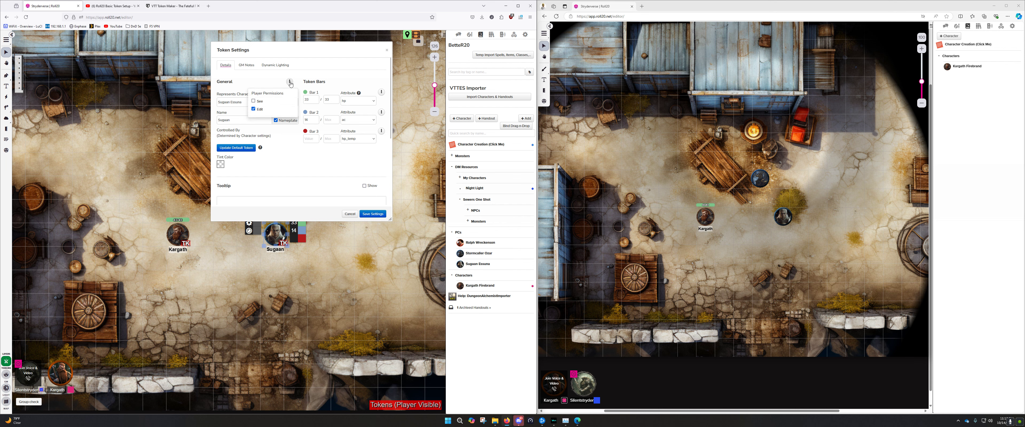
click(363, 77)
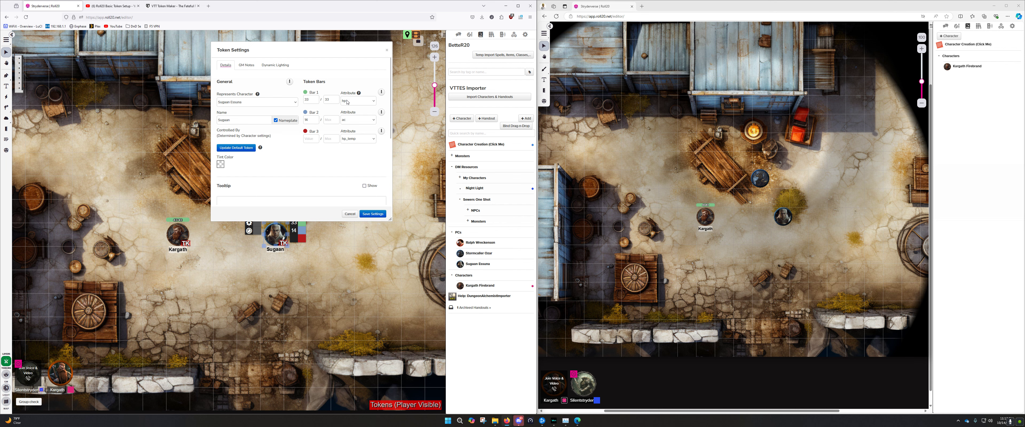
click(382, 92)
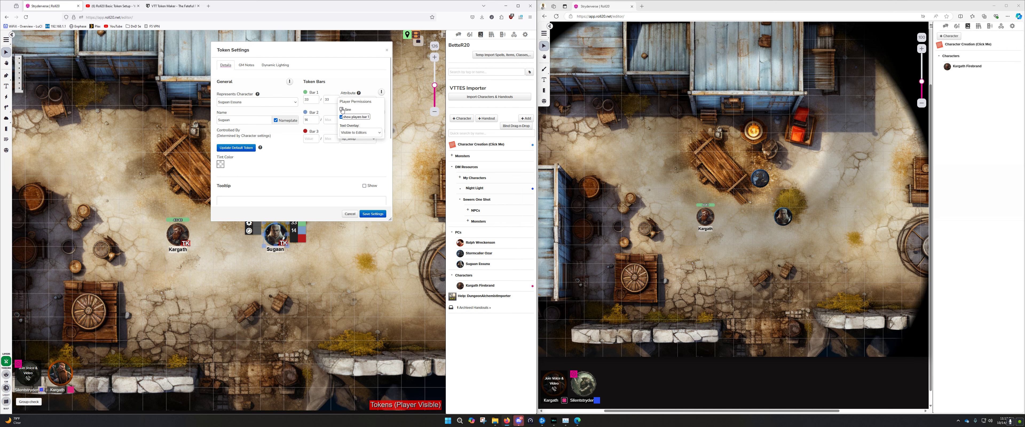
click(342, 110)
click(373, 213)
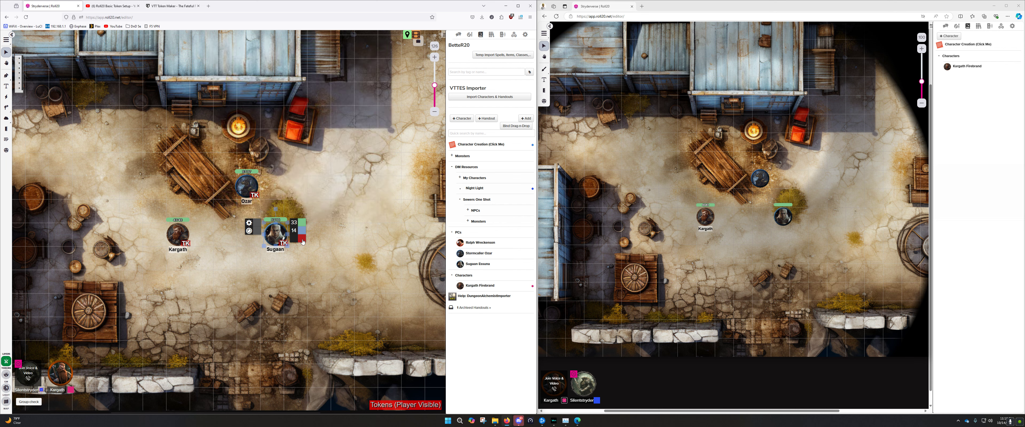
Update Sugaan's default token with the visible bar 1 and close the token settings
double_click(275, 237)
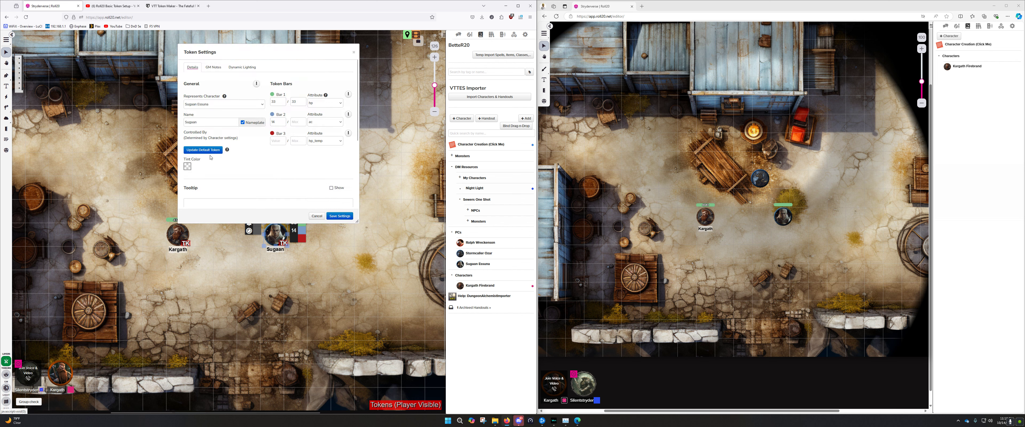
click(348, 94)
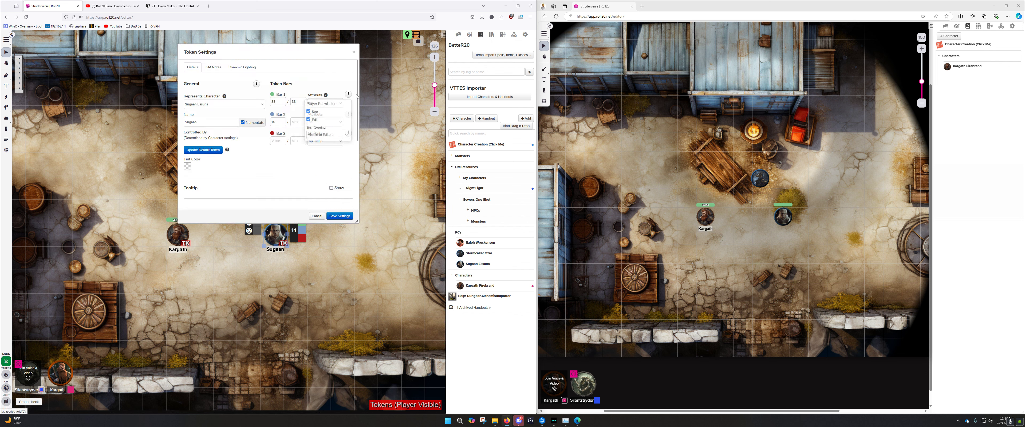
click(207, 151)
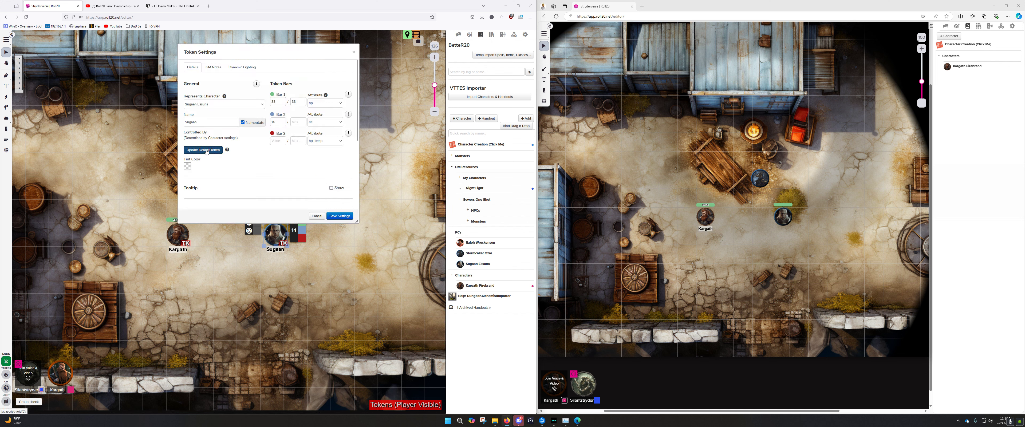
click(354, 52)
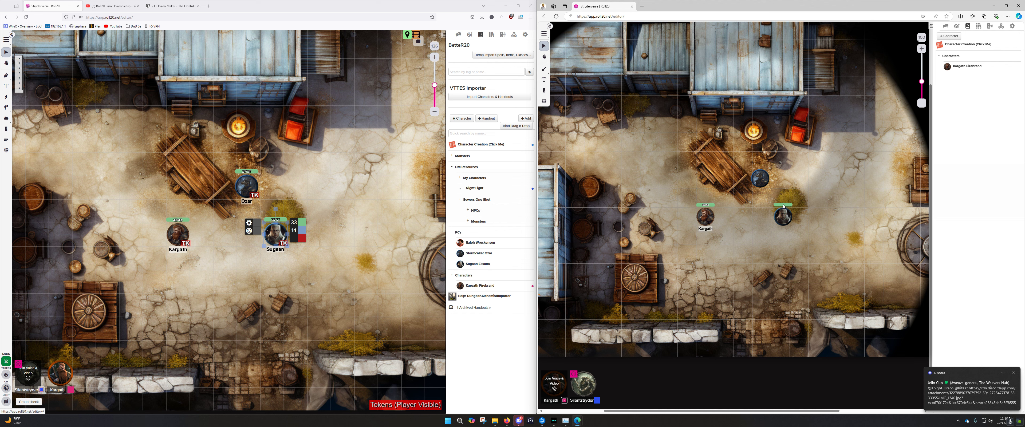
Allow players to see bar 1 of the Ozar token, update its default token and save the settings
double_click(247, 185)
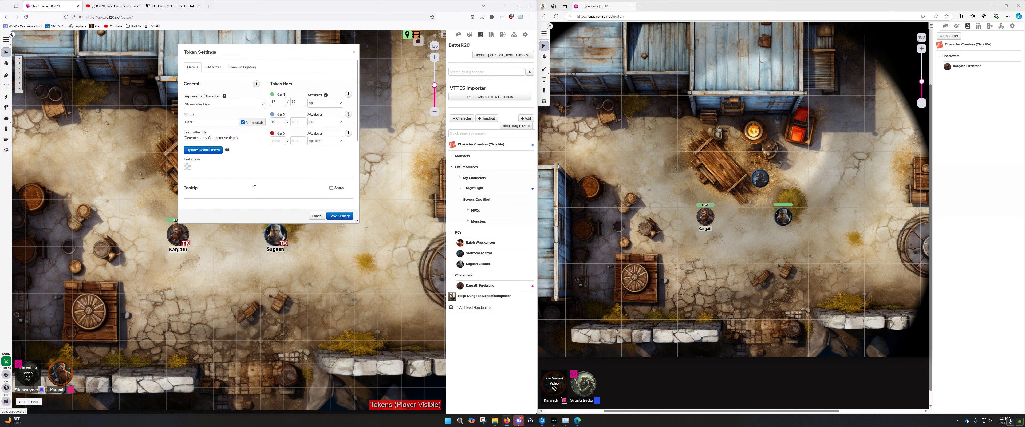
click(348, 94)
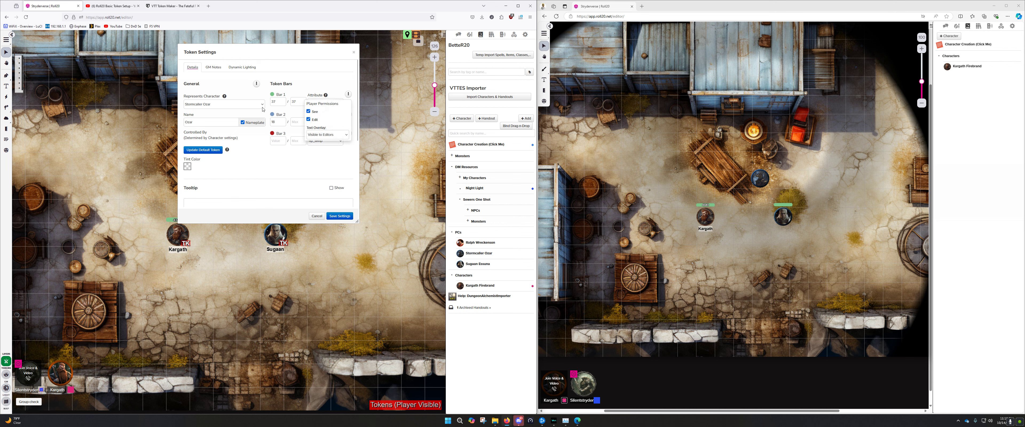
click(263, 152)
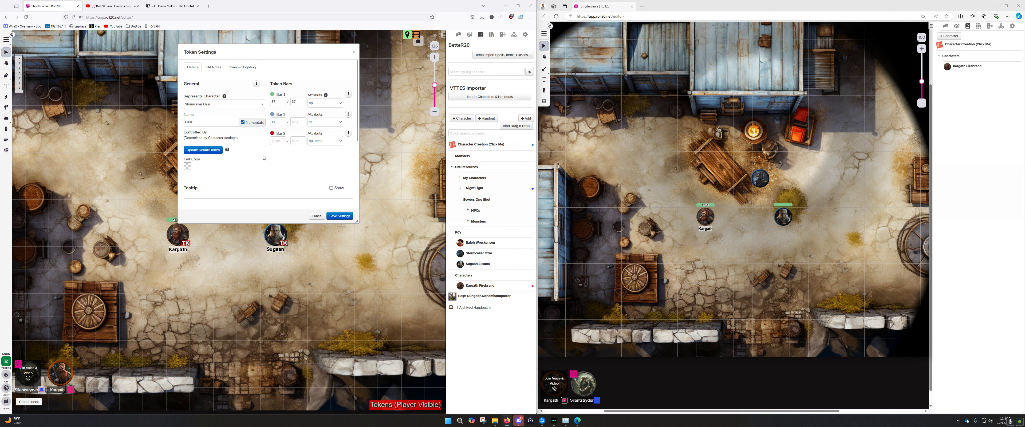
click(204, 150)
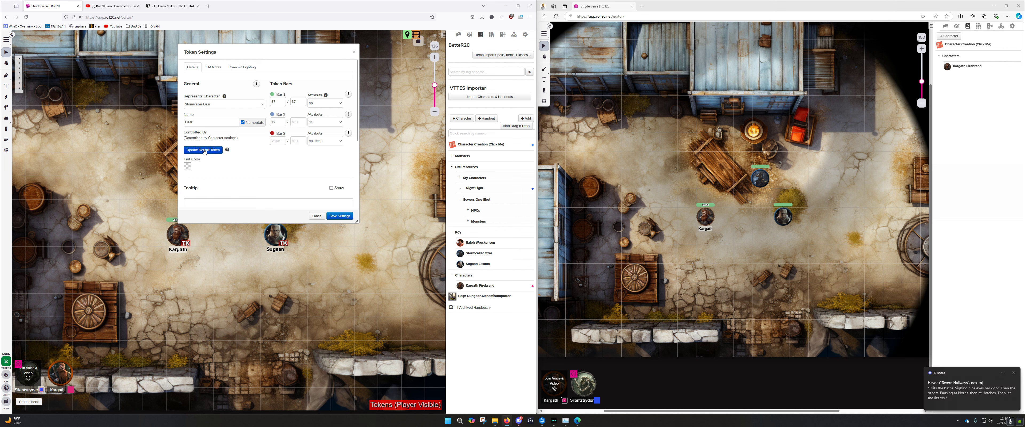
click(339, 216)
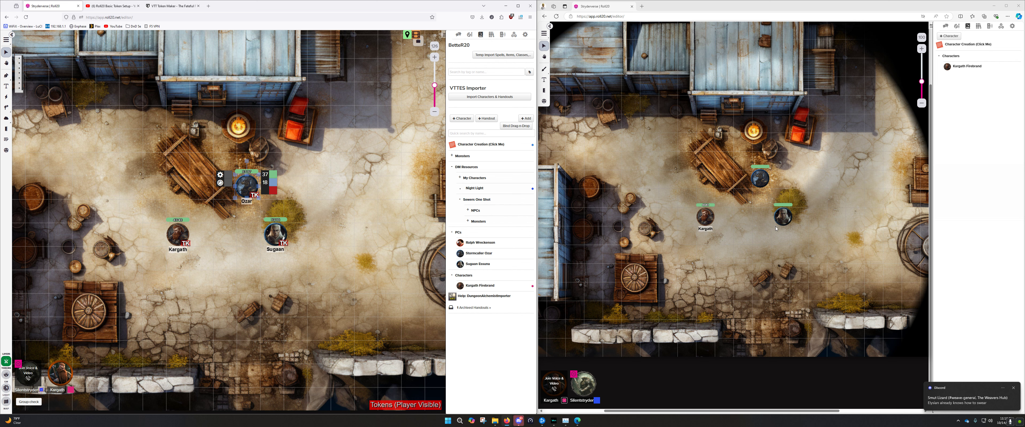
Subtract 13 from the Sugaan token's bar 1 and check the change on the player's map
click(264, 232)
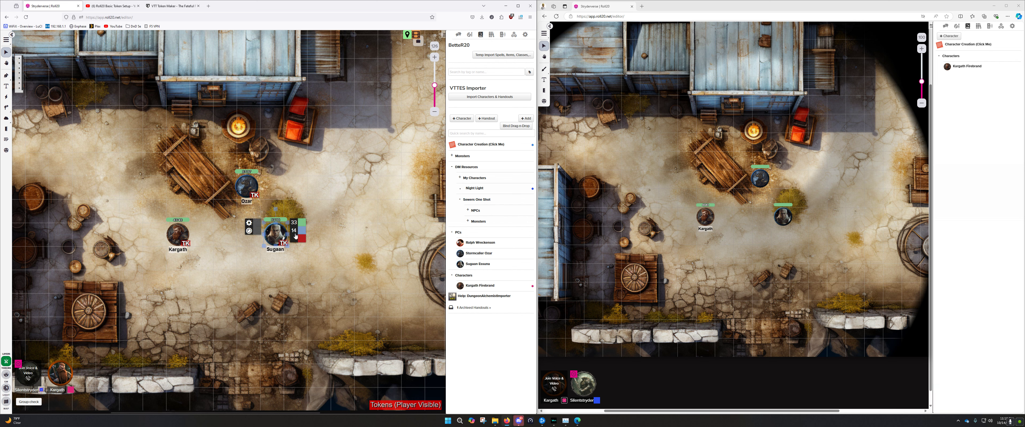
click(295, 222)
text(-13)
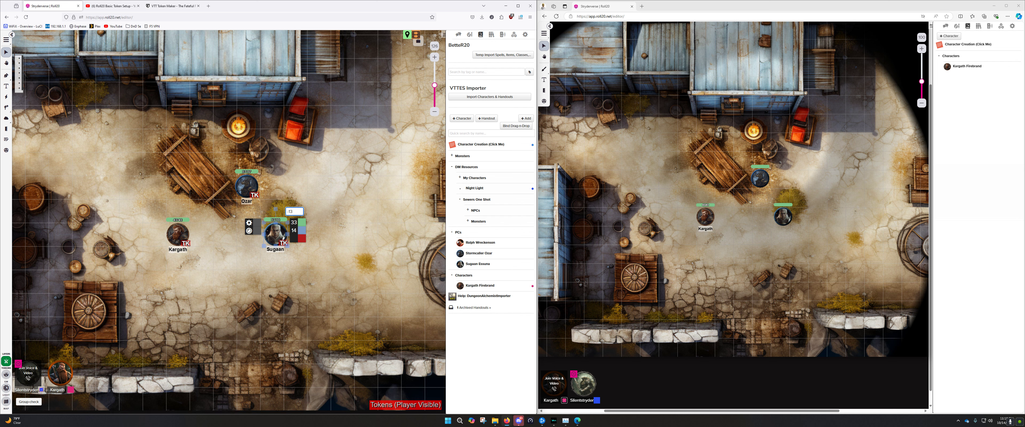
key(Return)
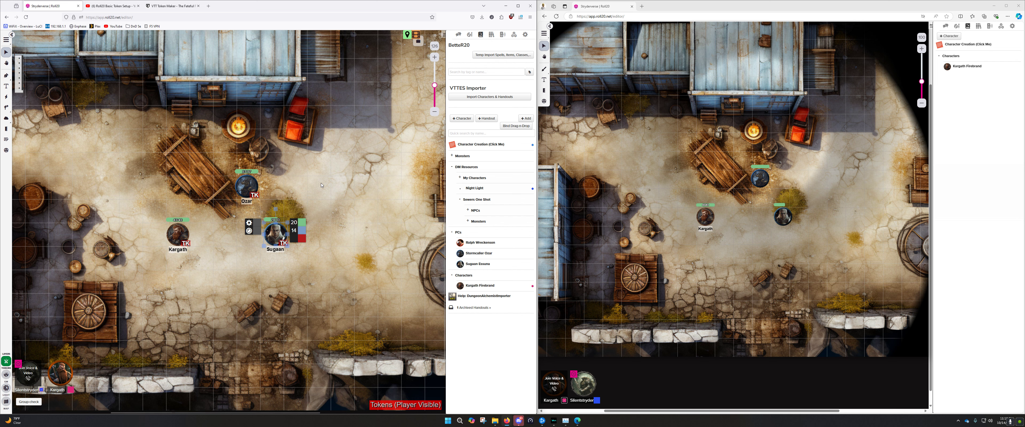
click(700, 215)
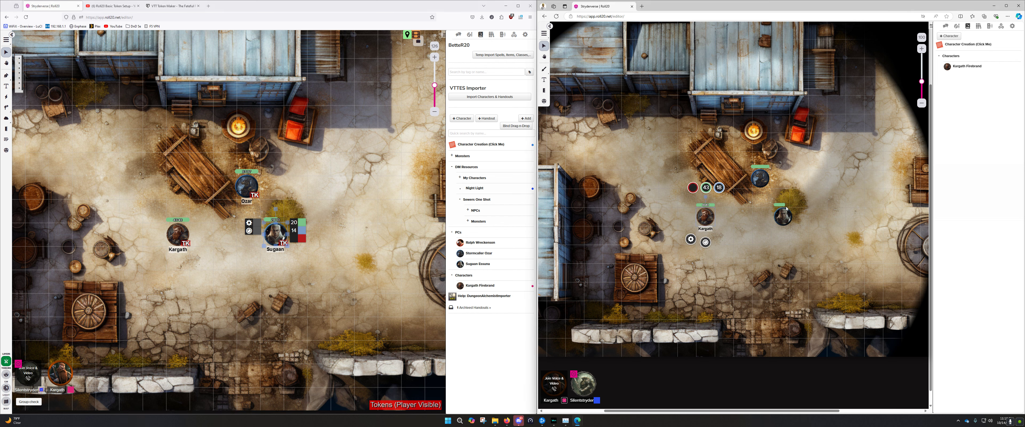
click(785, 215)
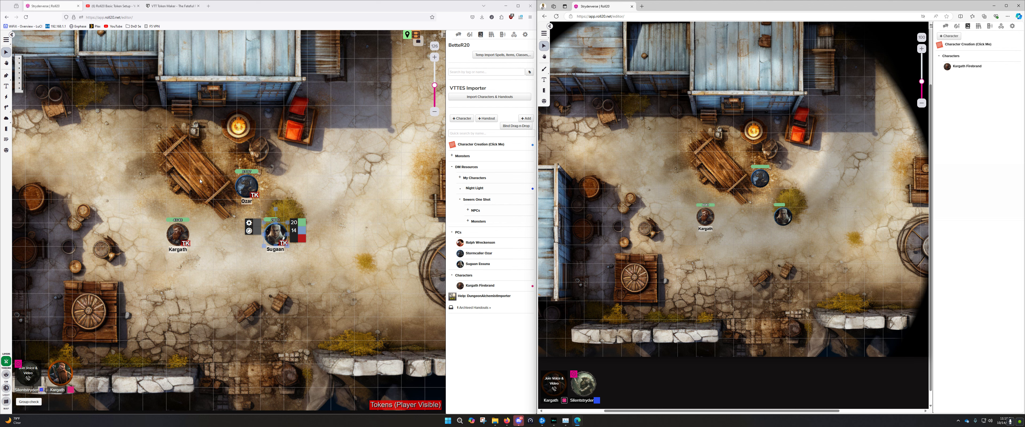
Add 13 to the Sugaan token's bar 1 and move the Ozar and Kargath tokens next to it
drag(250, 187, 278, 209)
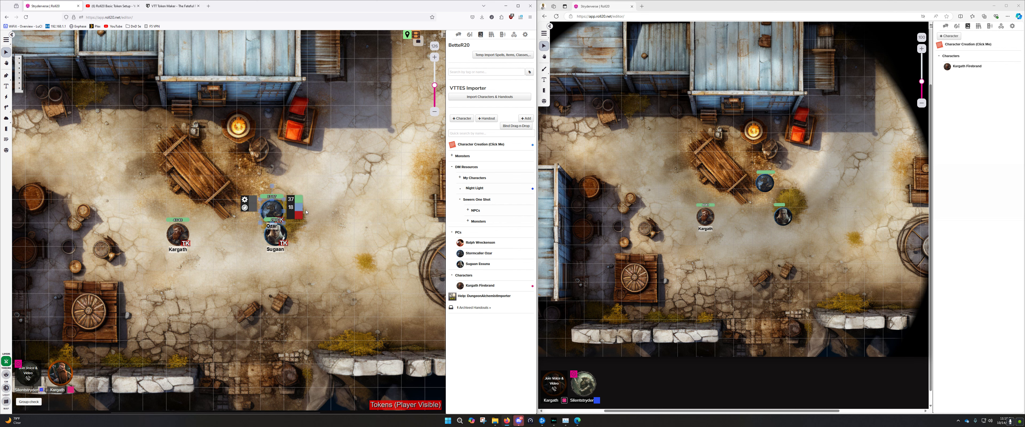
click(279, 233)
click(294, 223)
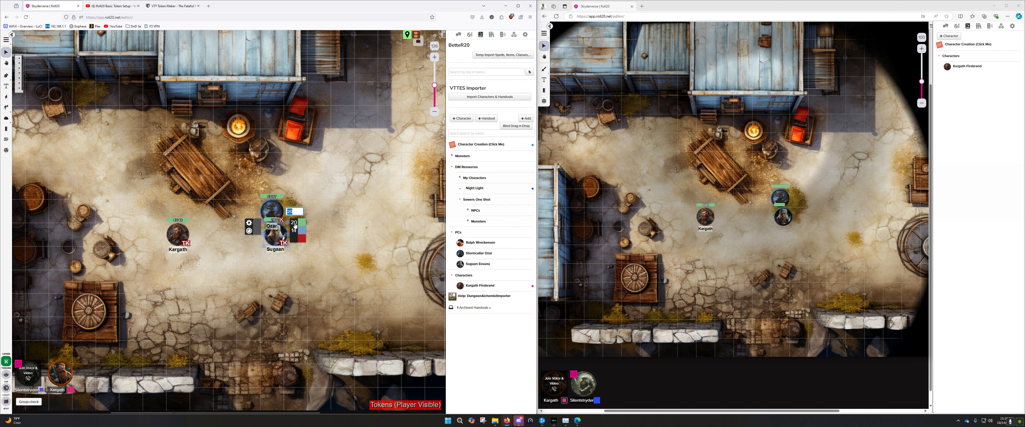
text(+13)
key(Return)
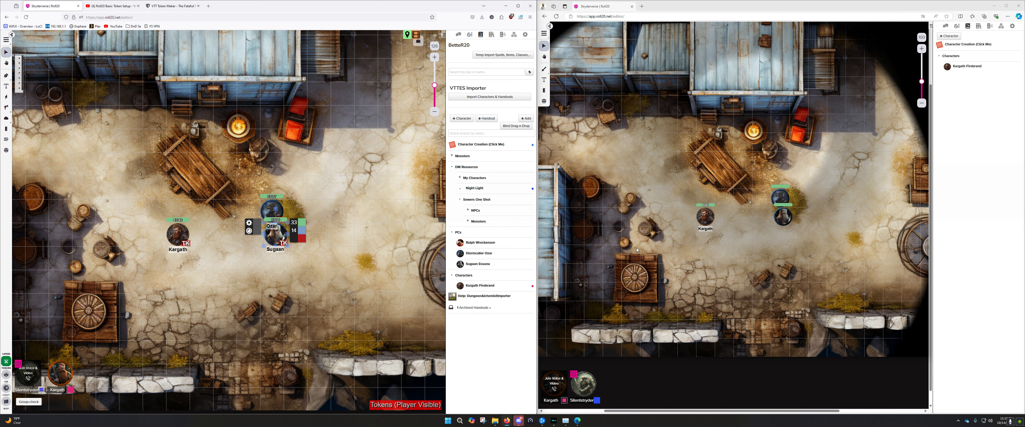
drag(710, 221, 747, 222)
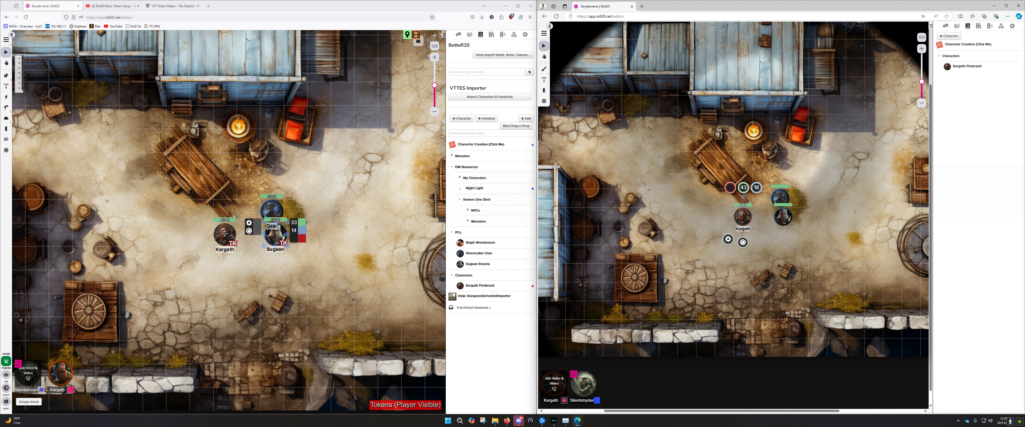
In the player's view, give the Kargath token a yellow circular Aura 1 by entering a radius, and save the settings
click(728, 217)
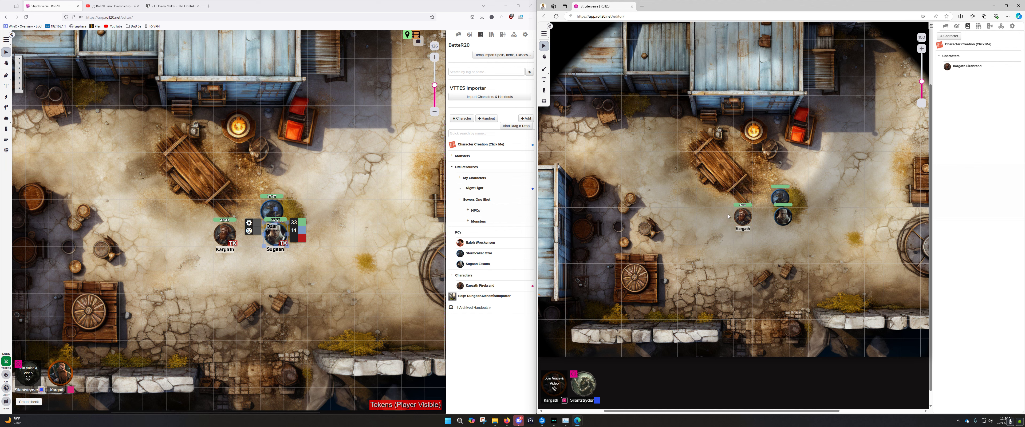
double_click(744, 218)
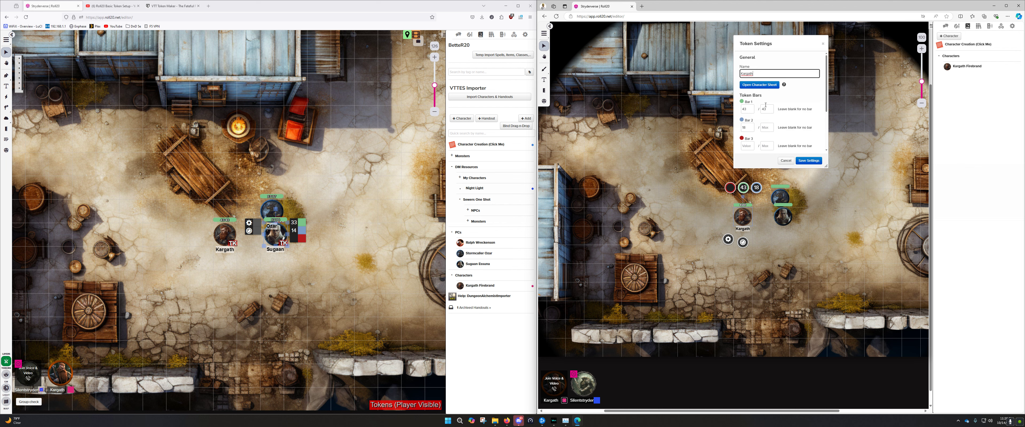
scroll(778, 98, down, 2)
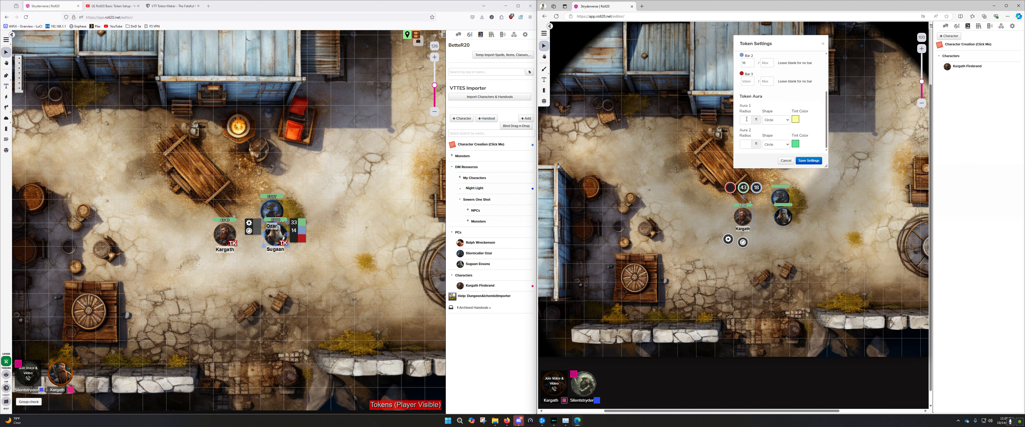
click(747, 119)
key(Return)
click(808, 160)
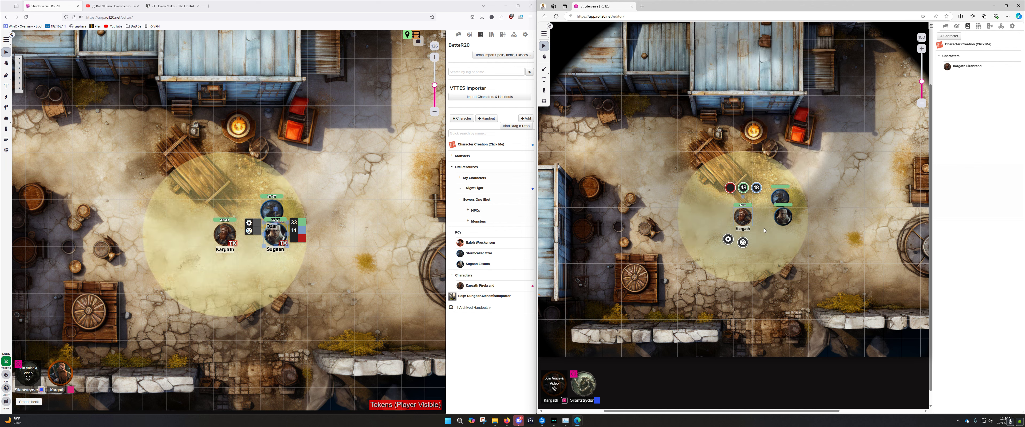
Clear the Aura 1 radius of the Kargath token in the player's view and save the settings
double_click(746, 220)
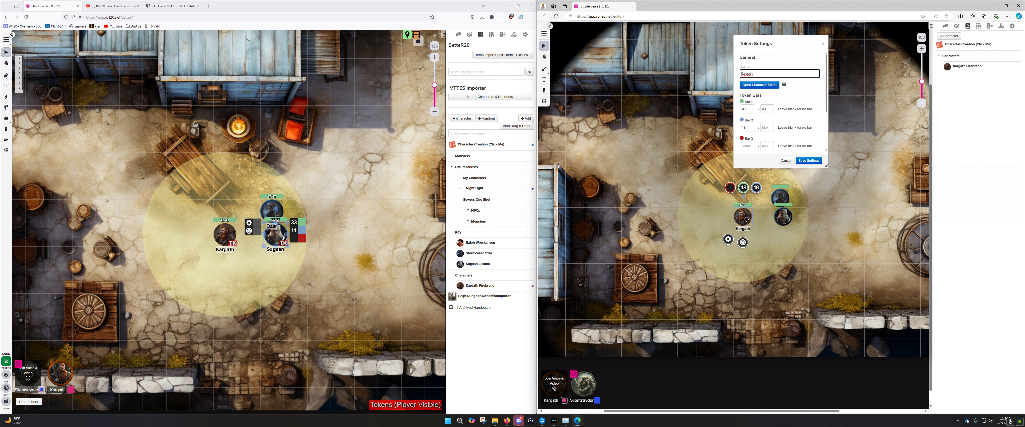
scroll(751, 146, down, 3)
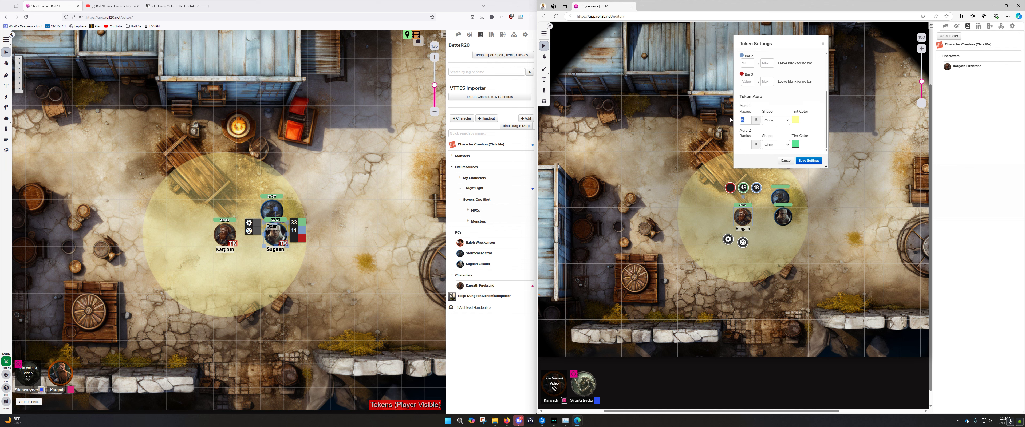
double_click(747, 119)
click(815, 161)
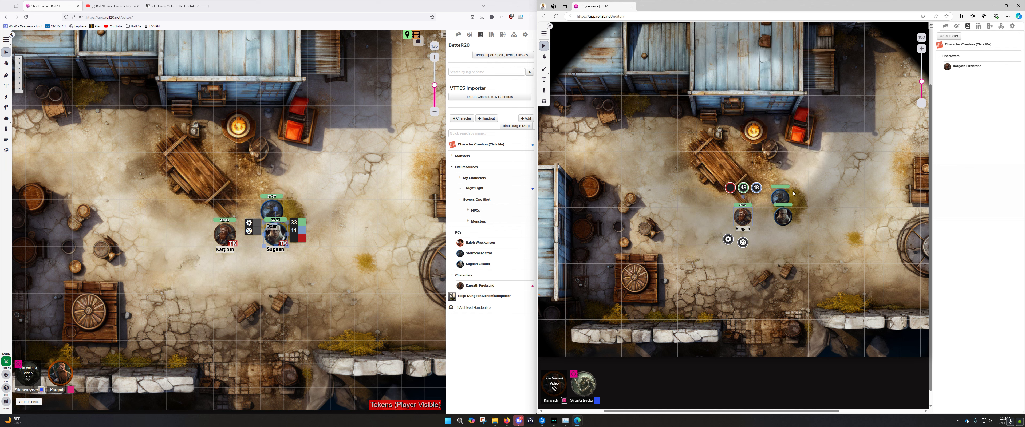